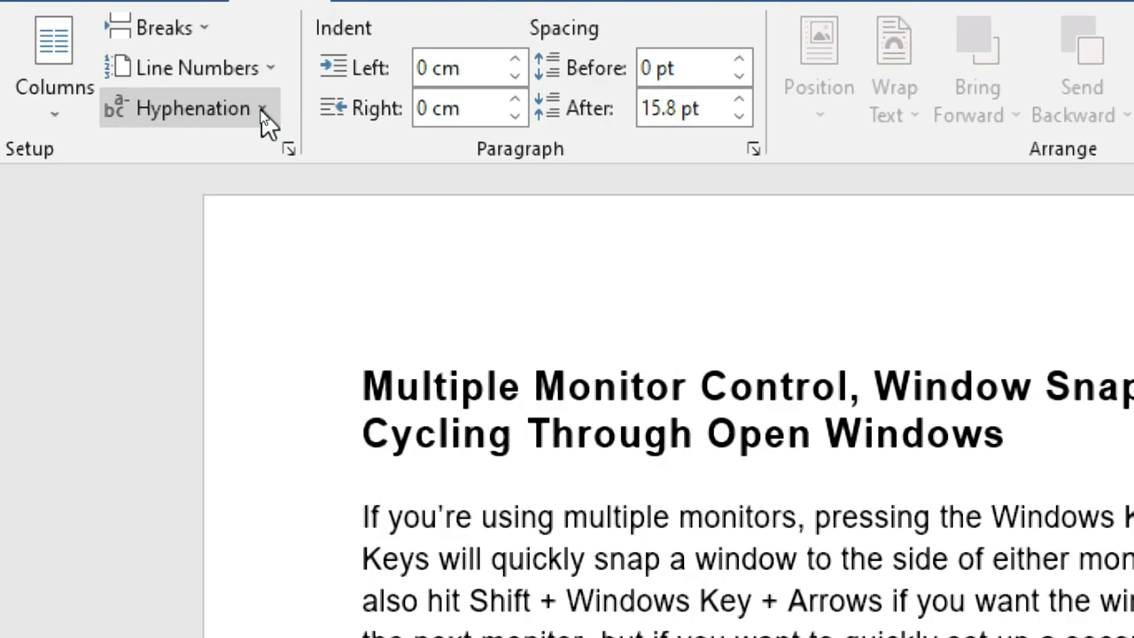
Step: Set Hyphenation to Automatic so words like Win-dows and applica-tions break at line ends
left_click(262, 110)
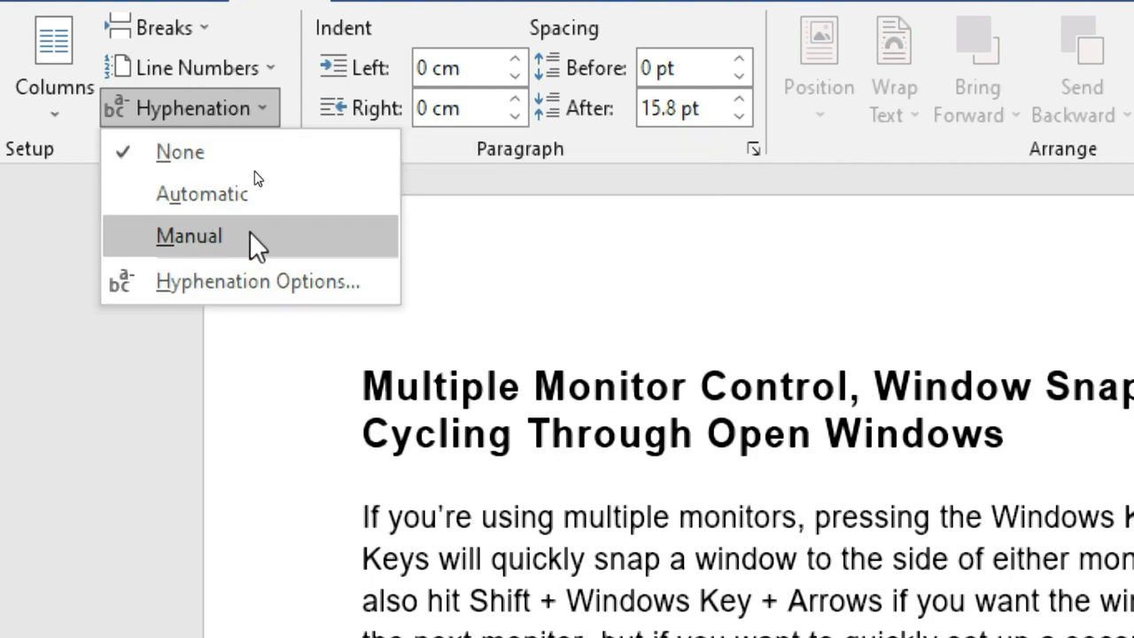
left_click(264, 188)
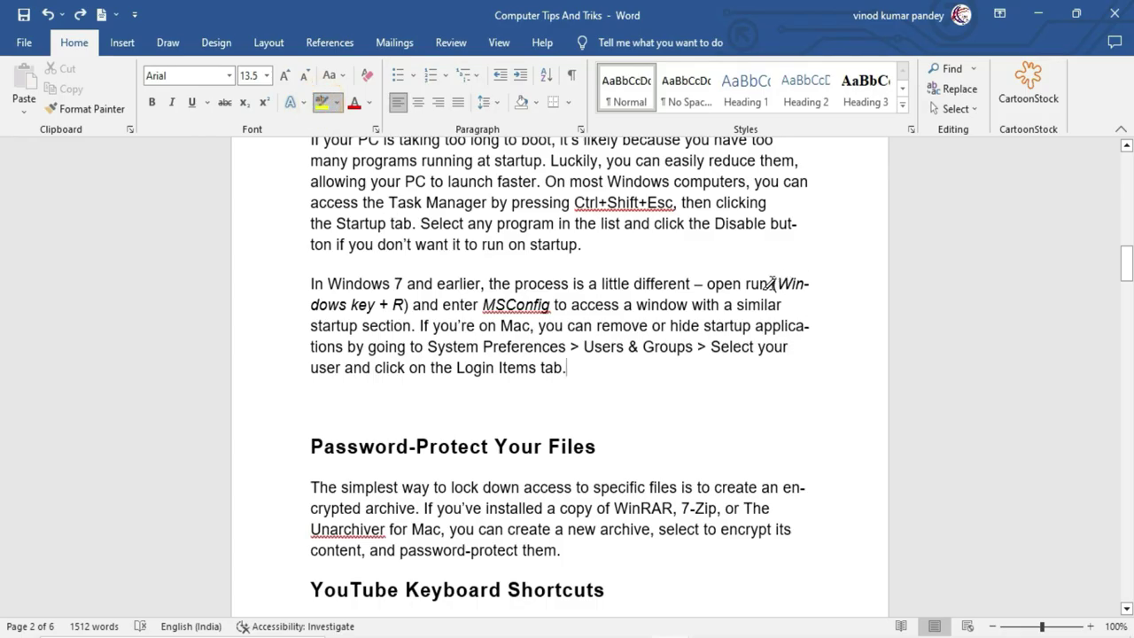
Step: Highlight the split words Windows and encrypted in yellow
left_click_drag(771, 283, 813, 294)
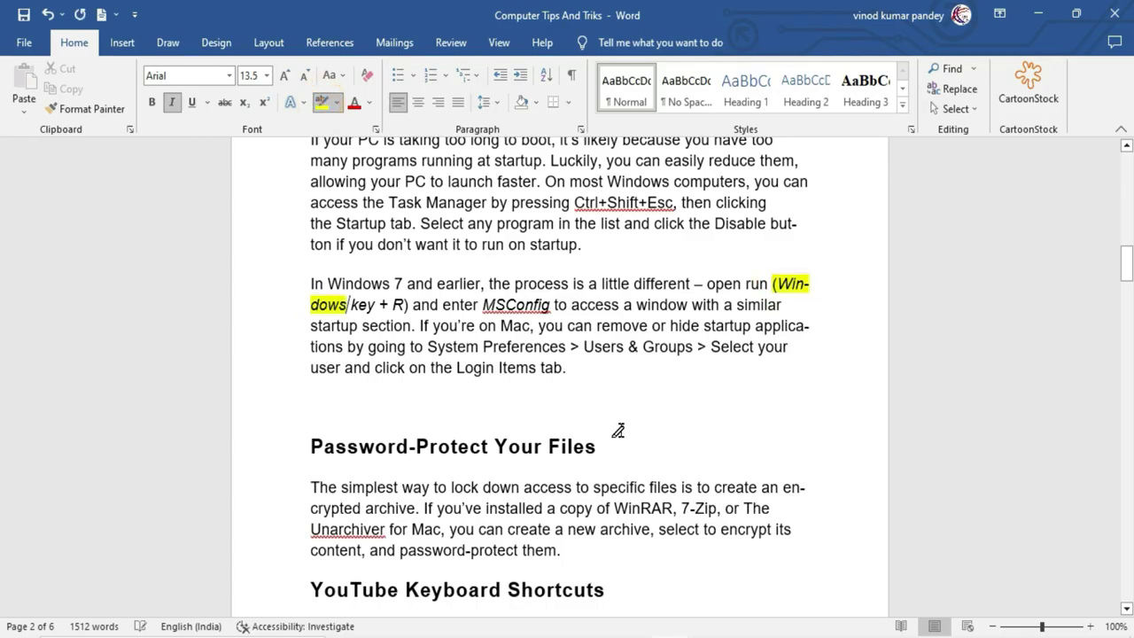
mouse_move(783, 488)
left_mouse_down()
mouse_move(847, 492)
mouse_move(811, 490)
mouse_move(823, 489)
left_mouse_up()
left_click_drag(312, 507, 361, 508)
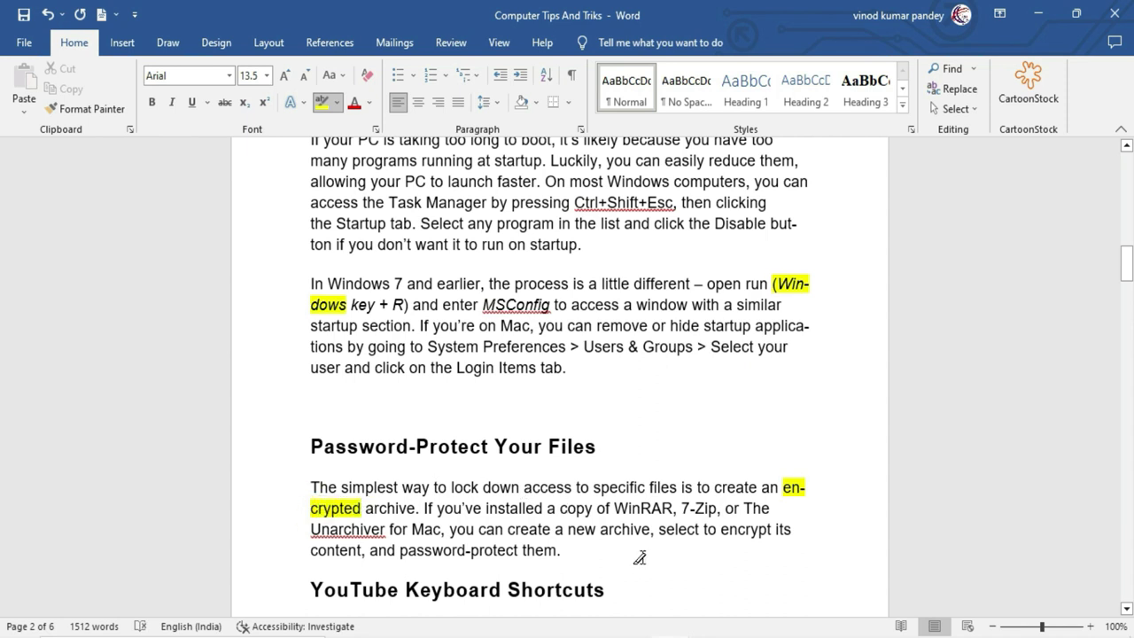
Step: Highlight the split word connection further down in yellow
scroll(647, 517, "down", 2)
scroll(647, 516, "down", 2)
scroll(647, 516, "down", 3)
scroll(649, 515, "down", 3)
scroll(649, 515, "down", 3)
scroll(650, 515, "down", 1)
scroll(649, 515, "down", 4)
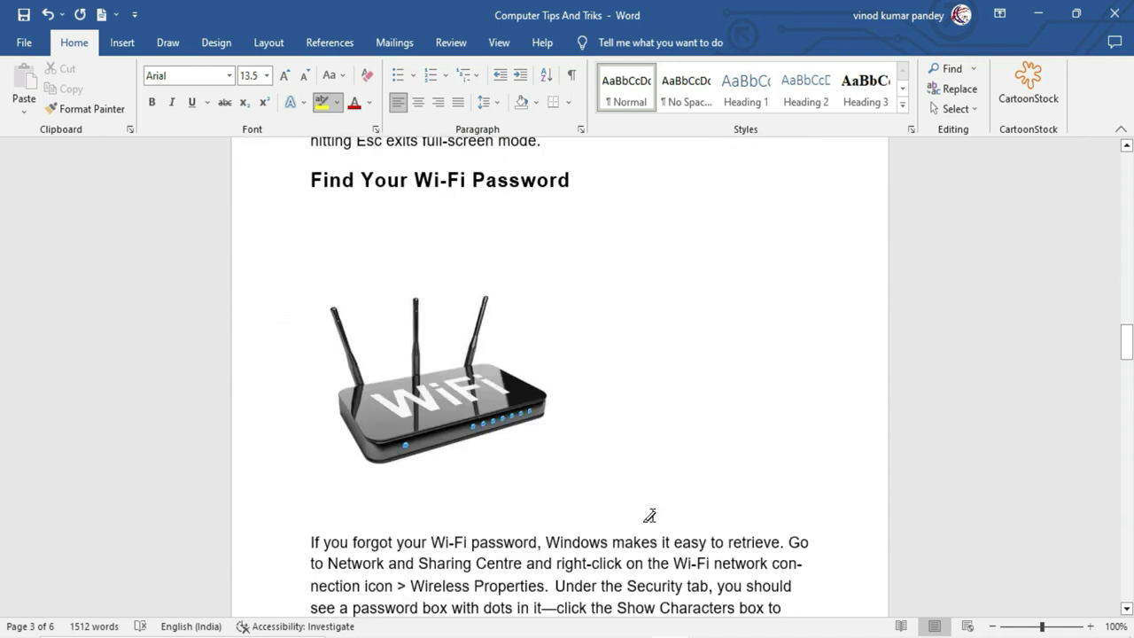
scroll(649, 515, "down", 4)
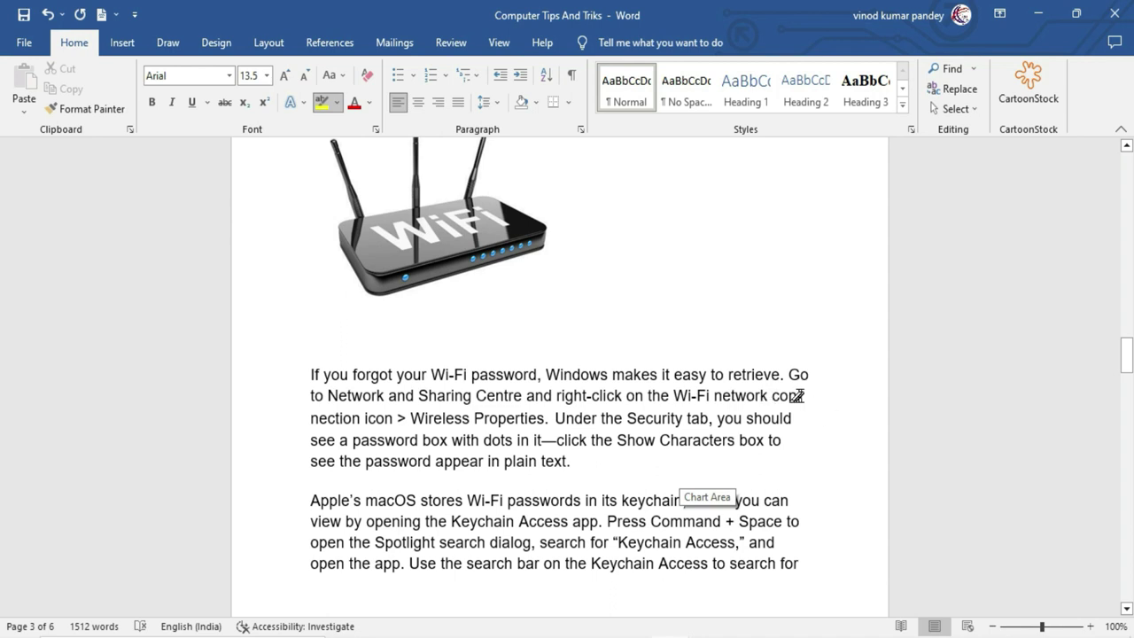
mouse_move(772, 396)
left_mouse_down()
mouse_move(319, 418)
mouse_move(393, 418)
left_mouse_up()
scroll(660, 497, "up", 3)
scroll(660, 497, "up", 6)
scroll(660, 497, "up", 4)
scroll(658, 497, "up", 5)
scroll(657, 497, "up", 3)
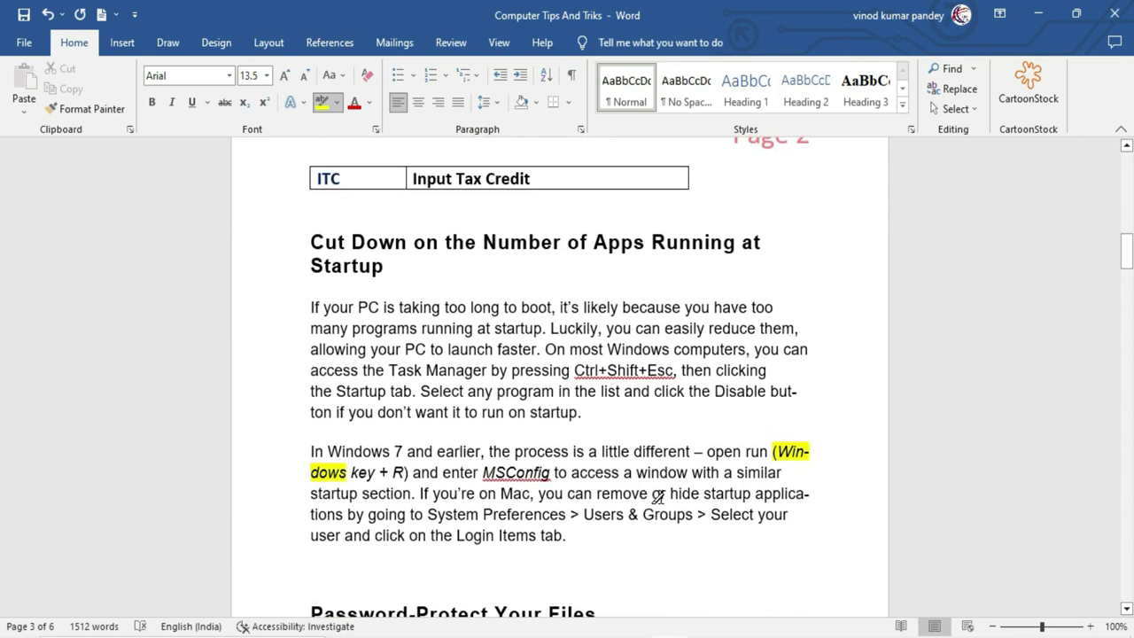
scroll(658, 497, "down", 1)
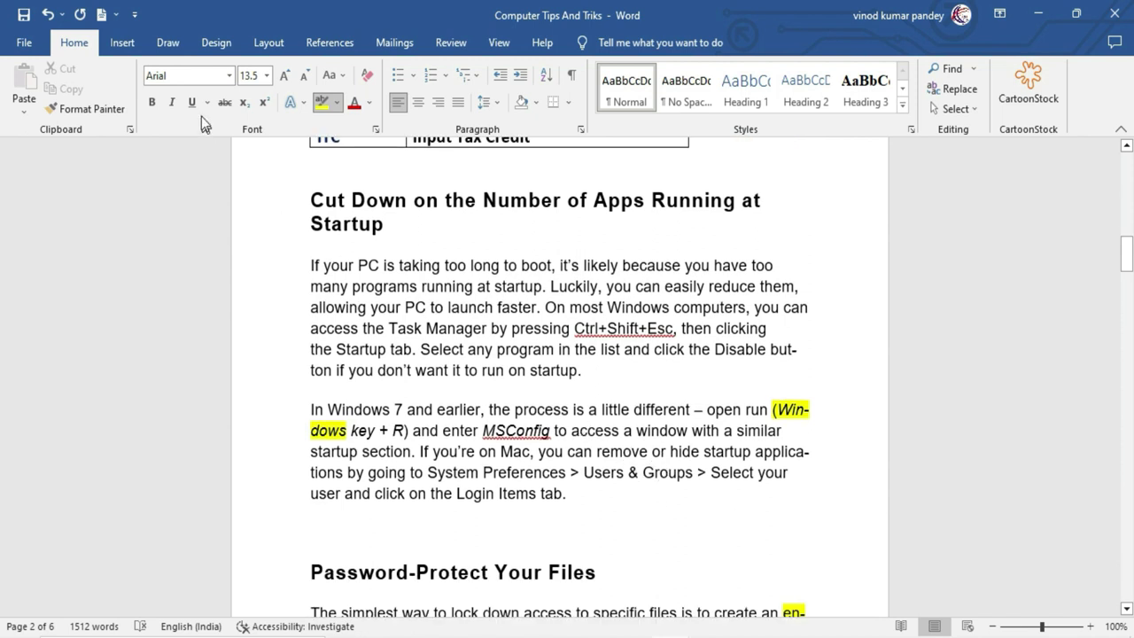
Step: Set Hyphenation to None on the Layout tab
left_click(266, 43)
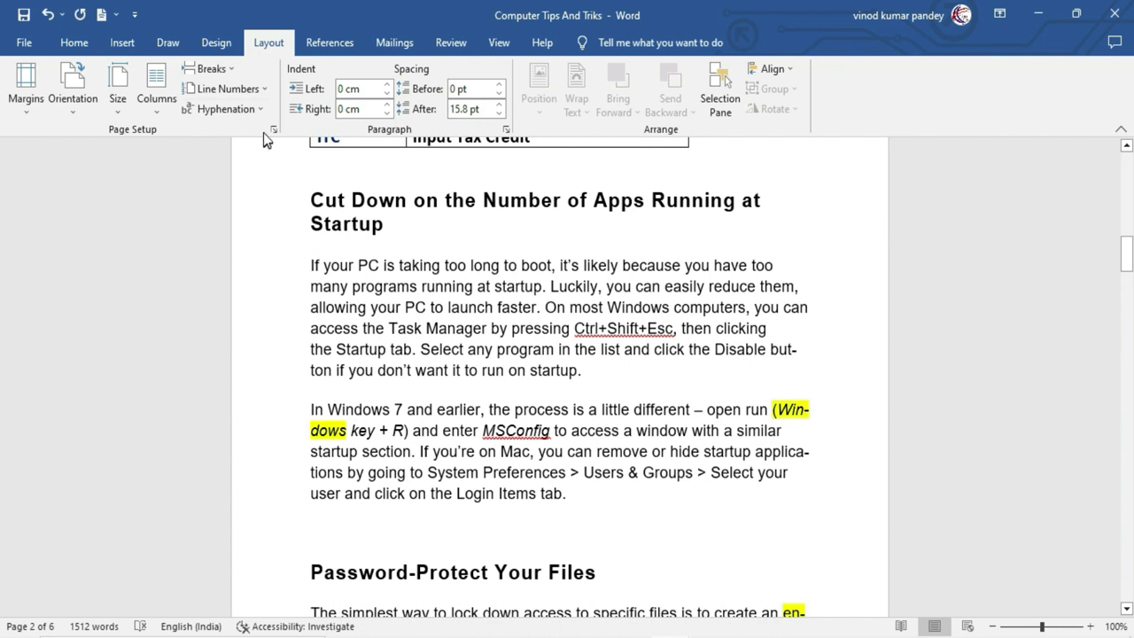
left_click(261, 109)
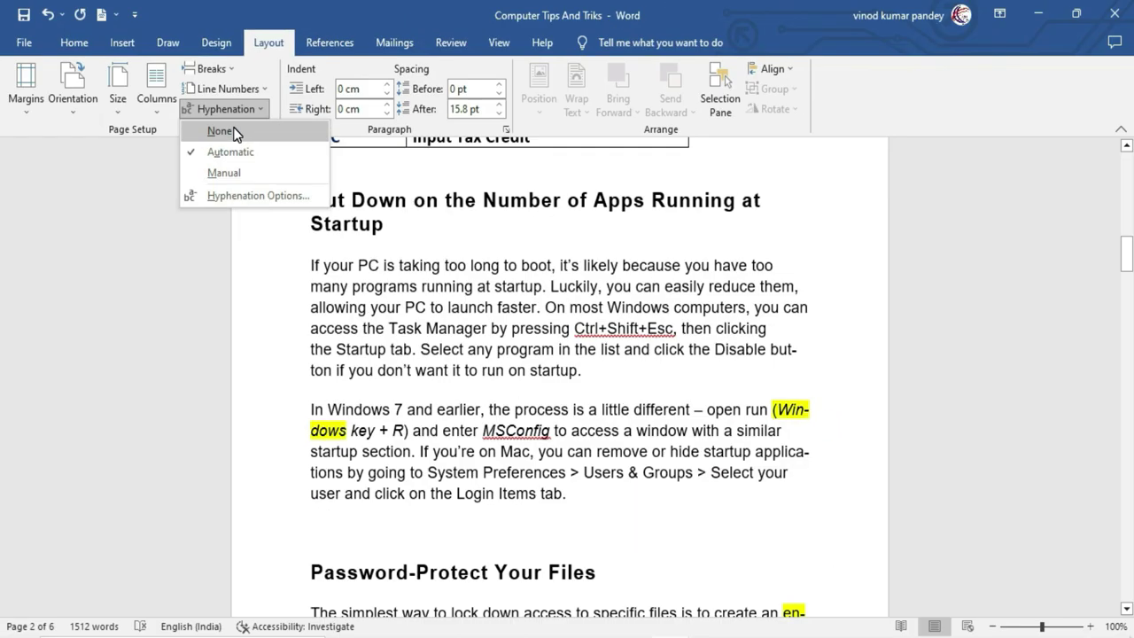
left_click(221, 131)
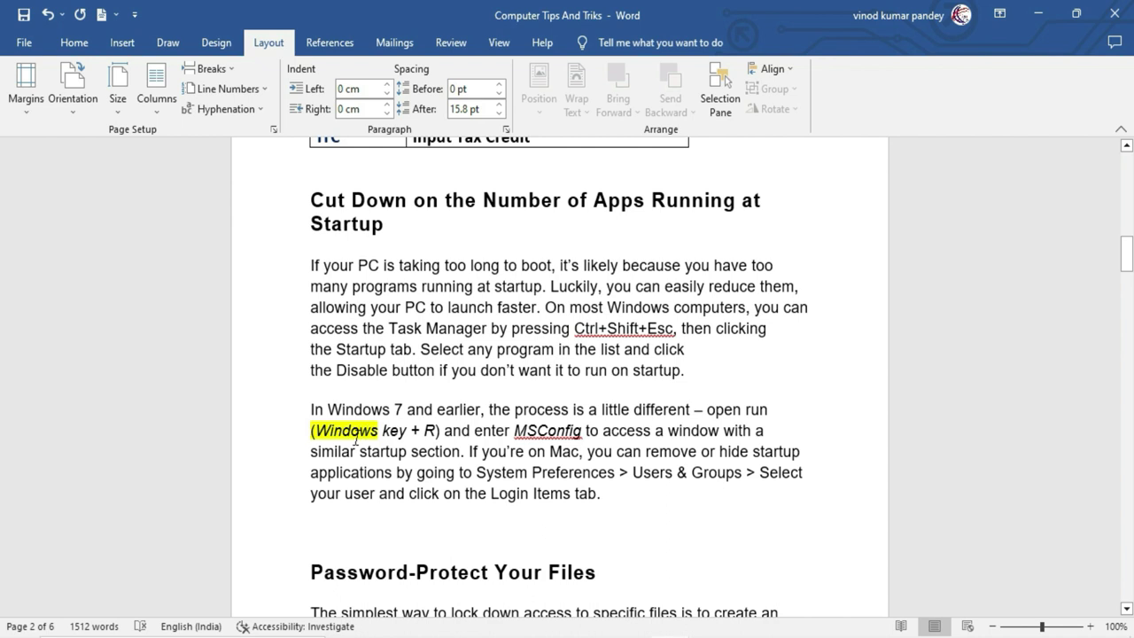
Step: Scroll through the document to confirm Windows, encrypted and connection are no longer split
scroll(652, 478, "down", 2)
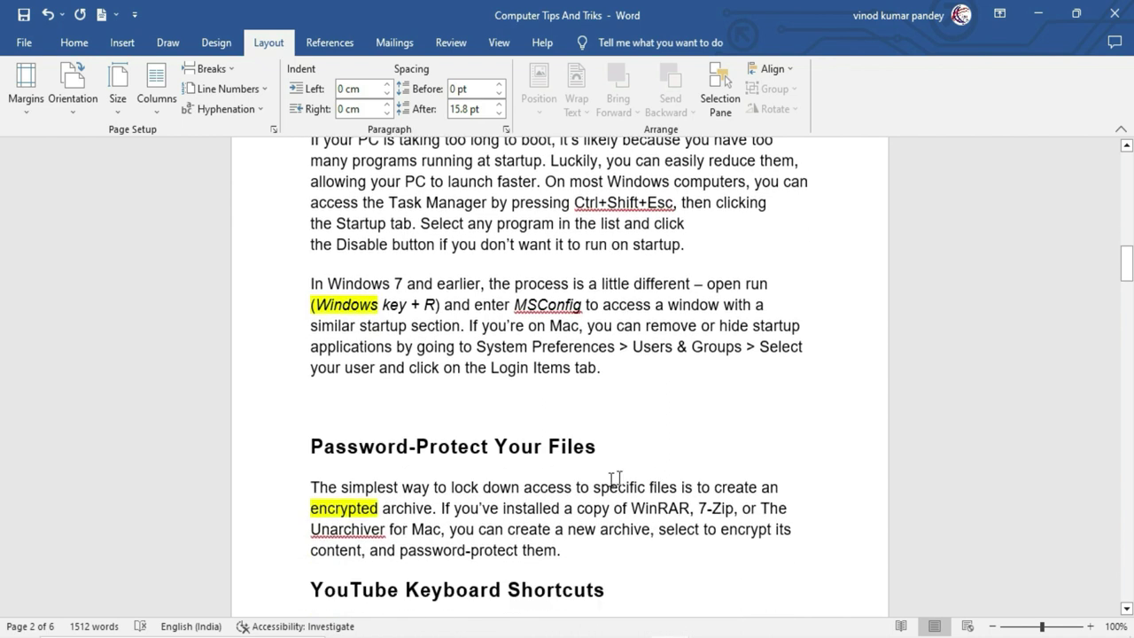
scroll(383, 518, "down", 1)
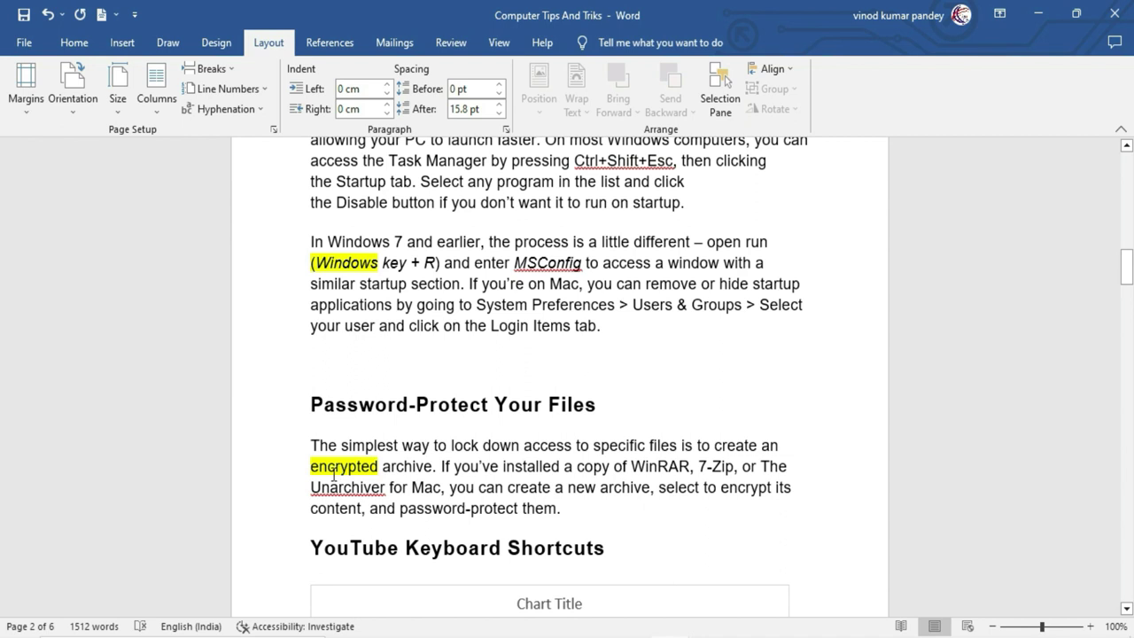
scroll(655, 499, "down", 3)
scroll(655, 499, "down", 2)
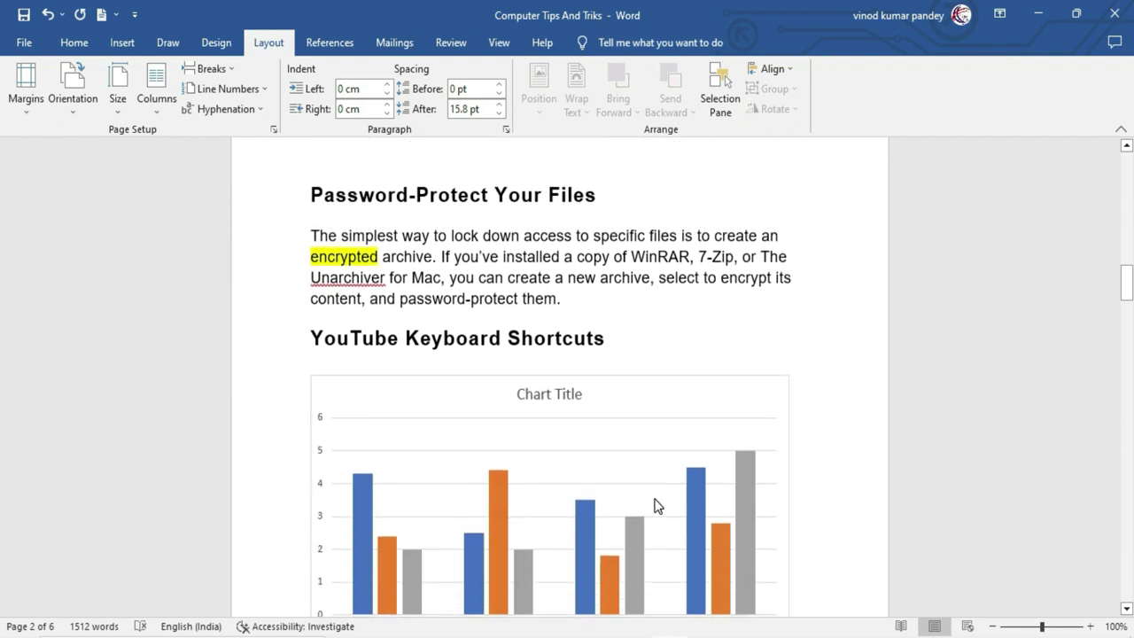
scroll(656, 499, "down", 8)
scroll(656, 499, "down", 4)
scroll(656, 499, "down", 5)
scroll(655, 499, "down", 3)
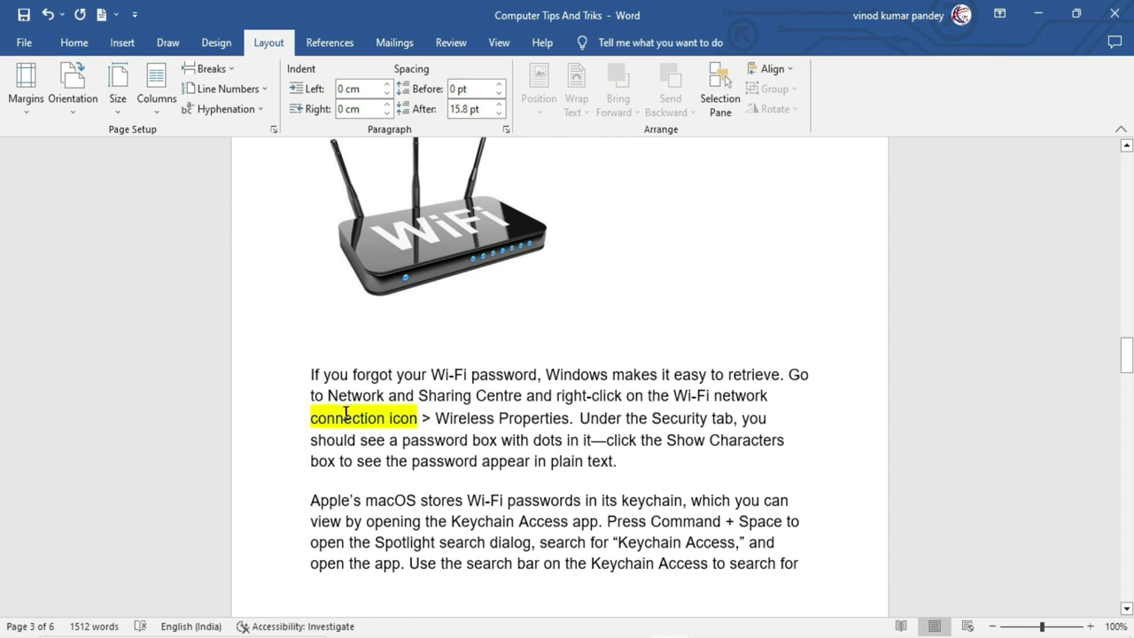
scroll(358, 416, "up", 4)
scroll(381, 430, "up", 6)
scroll(405, 443, "up", 5)
scroll(405, 443, "up", 4)
scroll(406, 438, "up", 3)
scroll(405, 435, "up", 1)
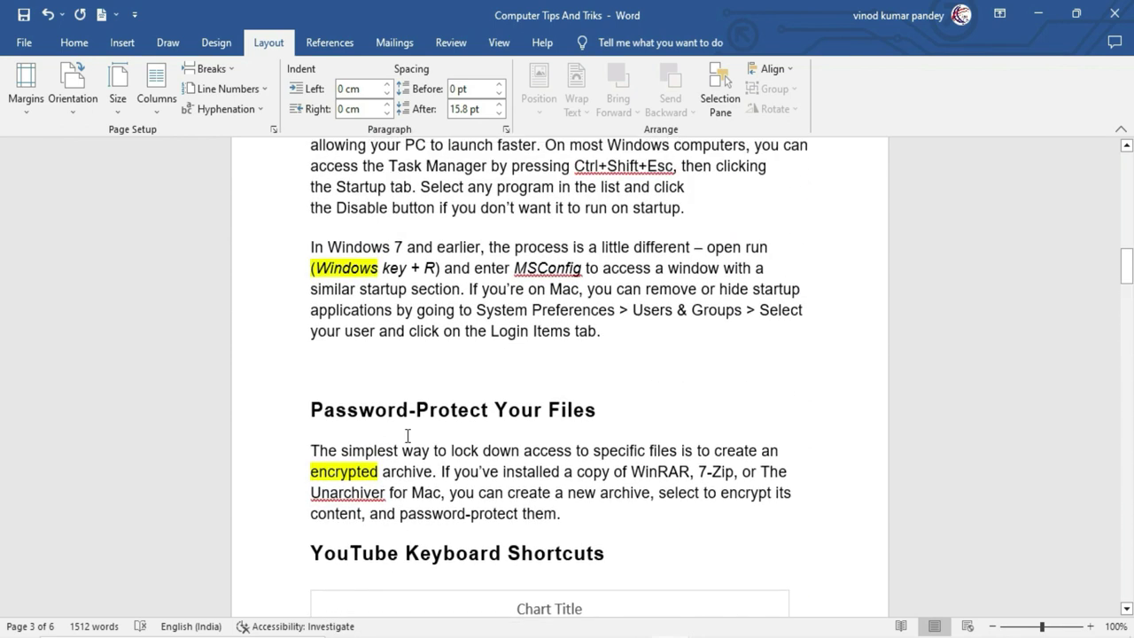
scroll(403, 432, "up", 1)
Step: Start manual hyphenation from the Hyphenation dropdown and move its dialog aside
left_click(258, 109)
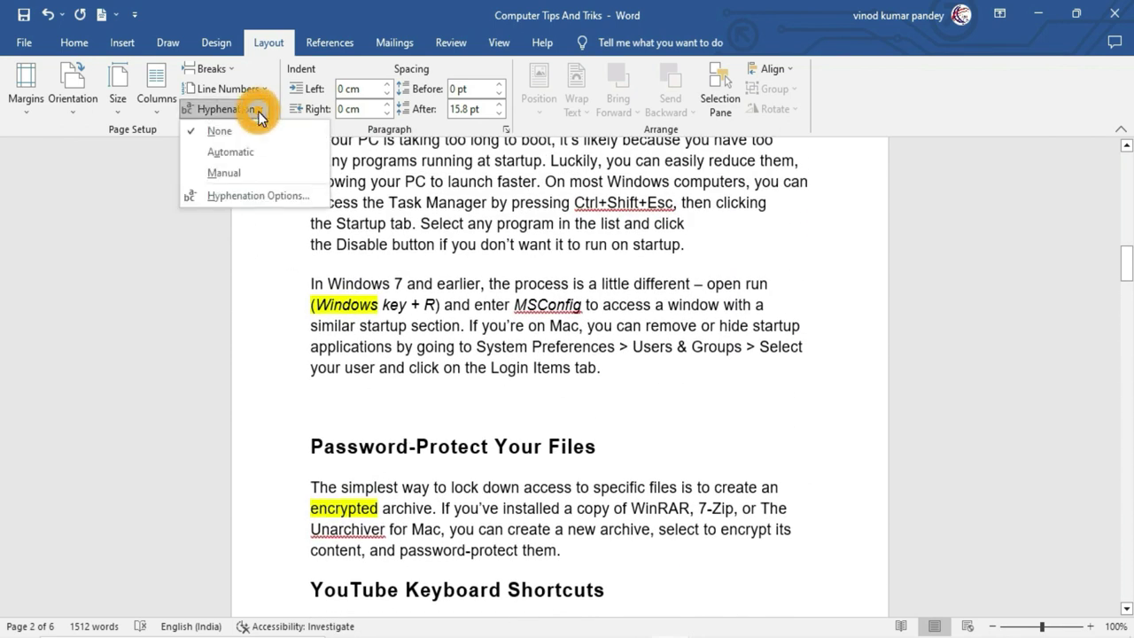
left_click(257, 176)
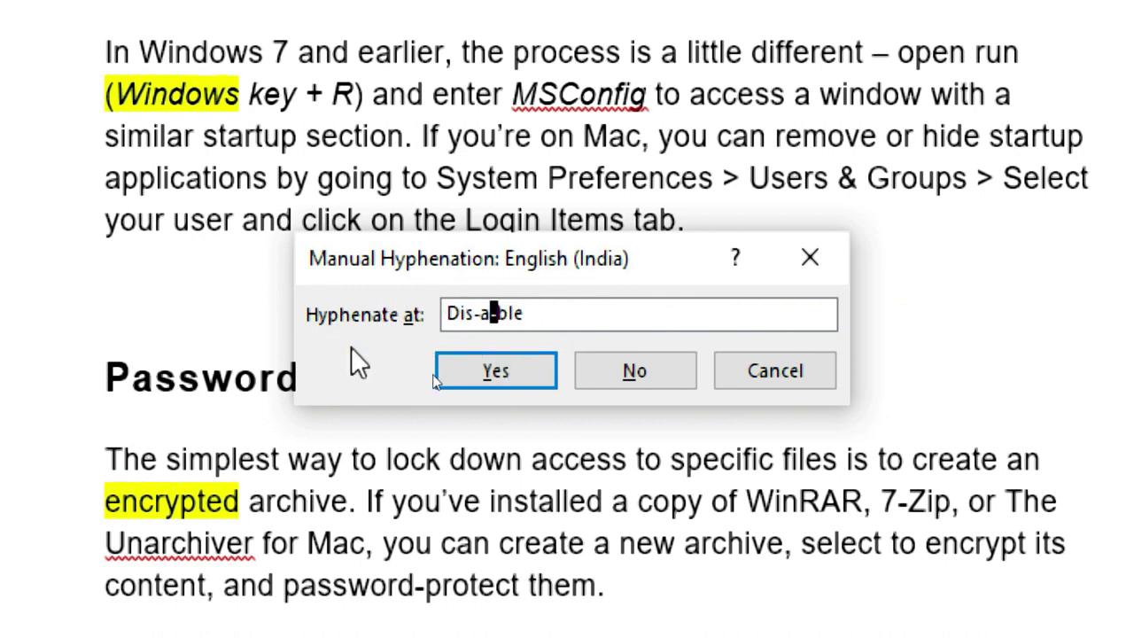
left_click_drag(573, 265, 523, 248)
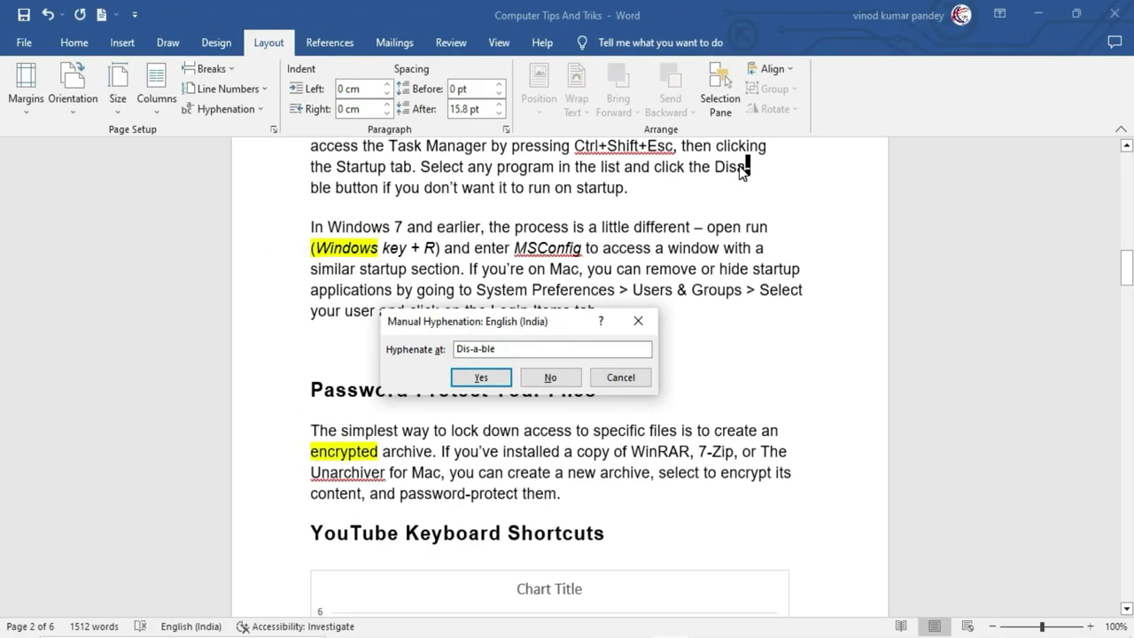
Step: Accept breaks in Disable and Windows; decline applications, encrypted and connection
left_click(479, 378)
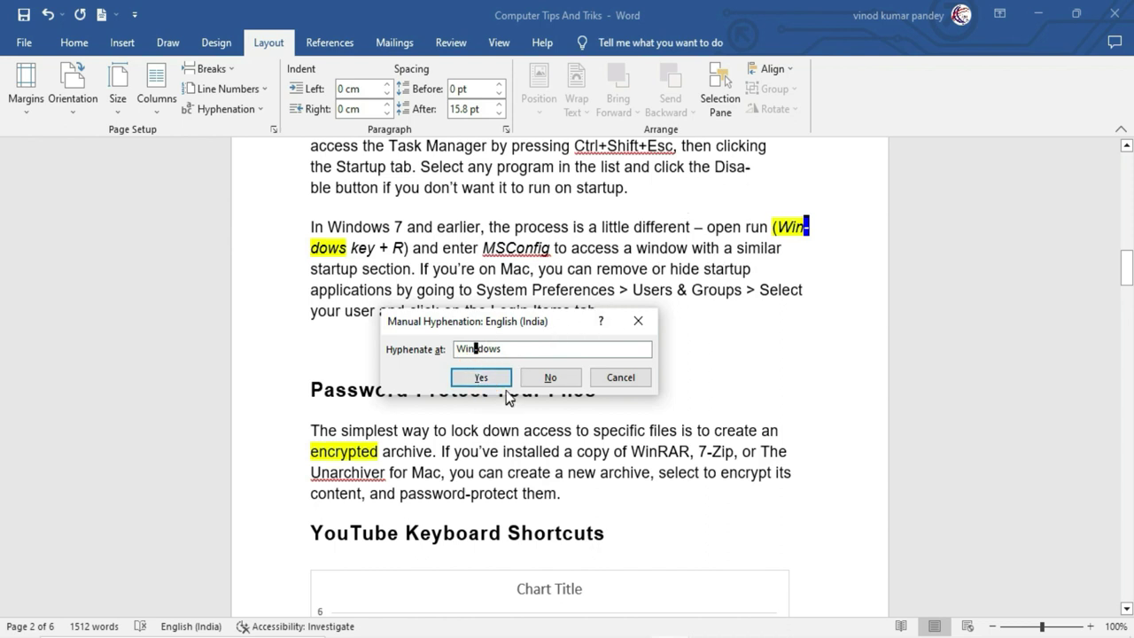
left_click(487, 379)
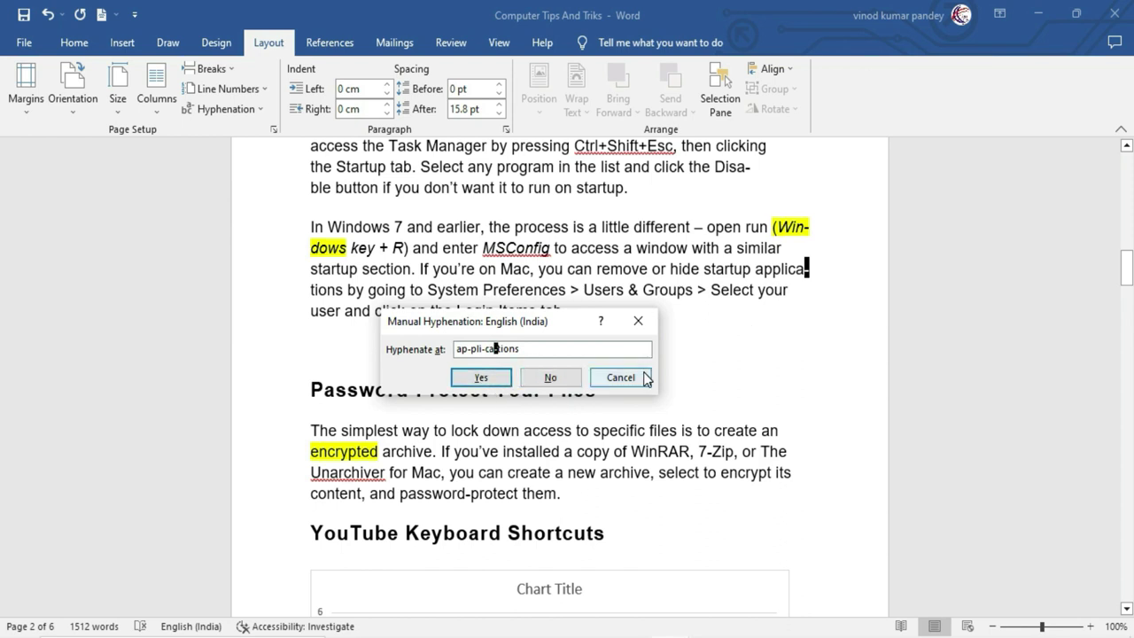
left_click(568, 381)
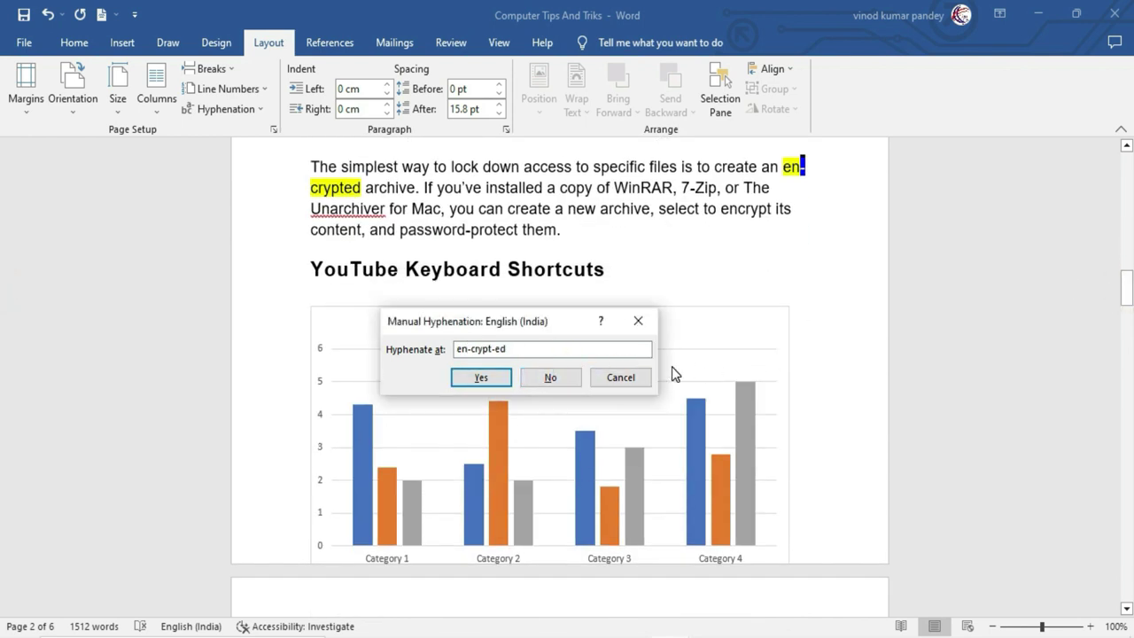
left_click(553, 379)
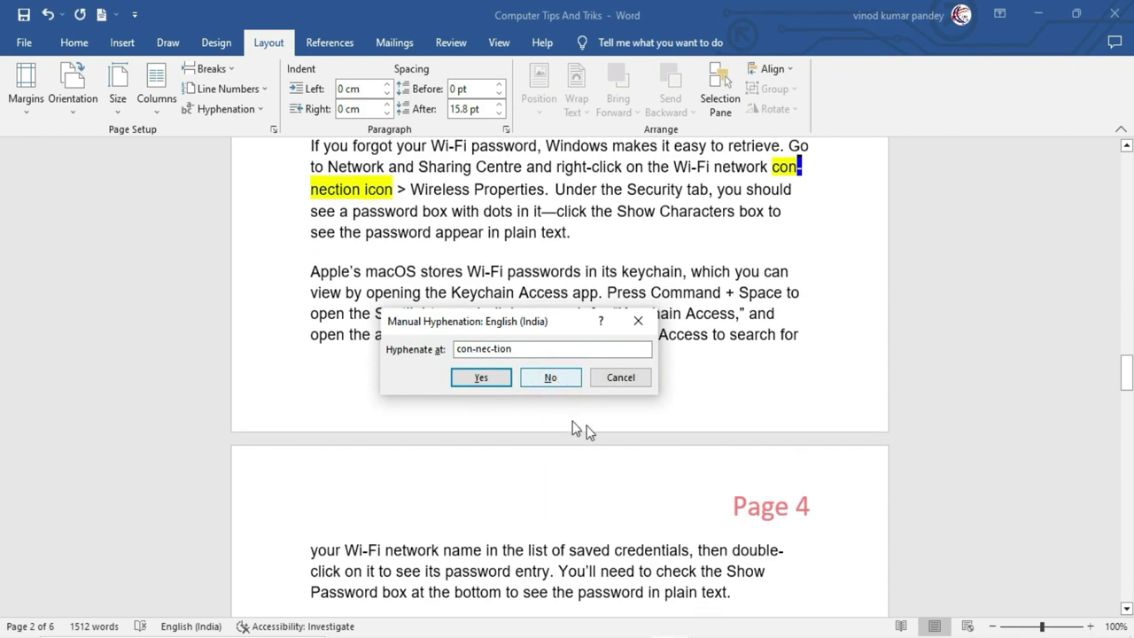
left_click(620, 378)
Step: Review the hyphenated text, clear the selection, and reopen the Hyphenation dropdown
left_click_drag(1128, 379, 1127, 274)
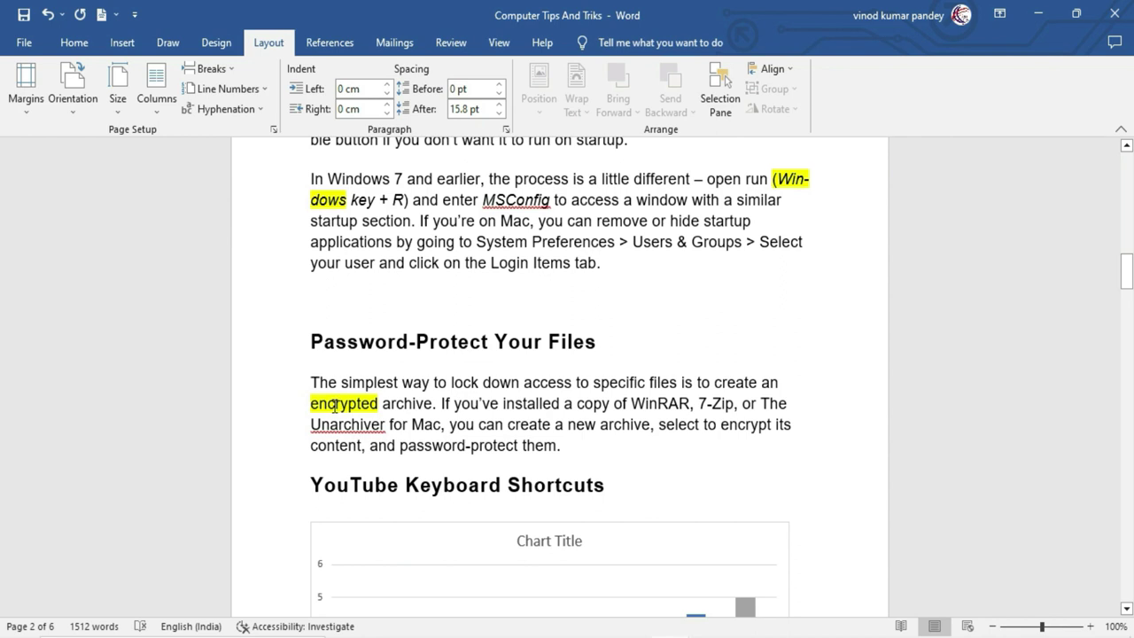
scroll(1084, 296, "up", 3)
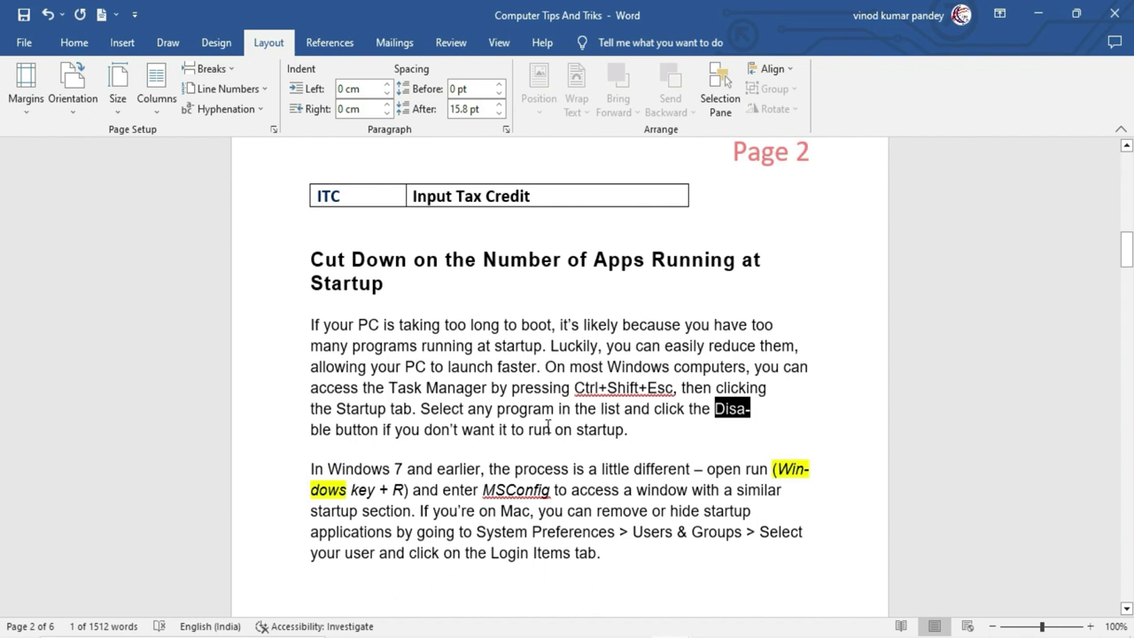
left_click(450, 387)
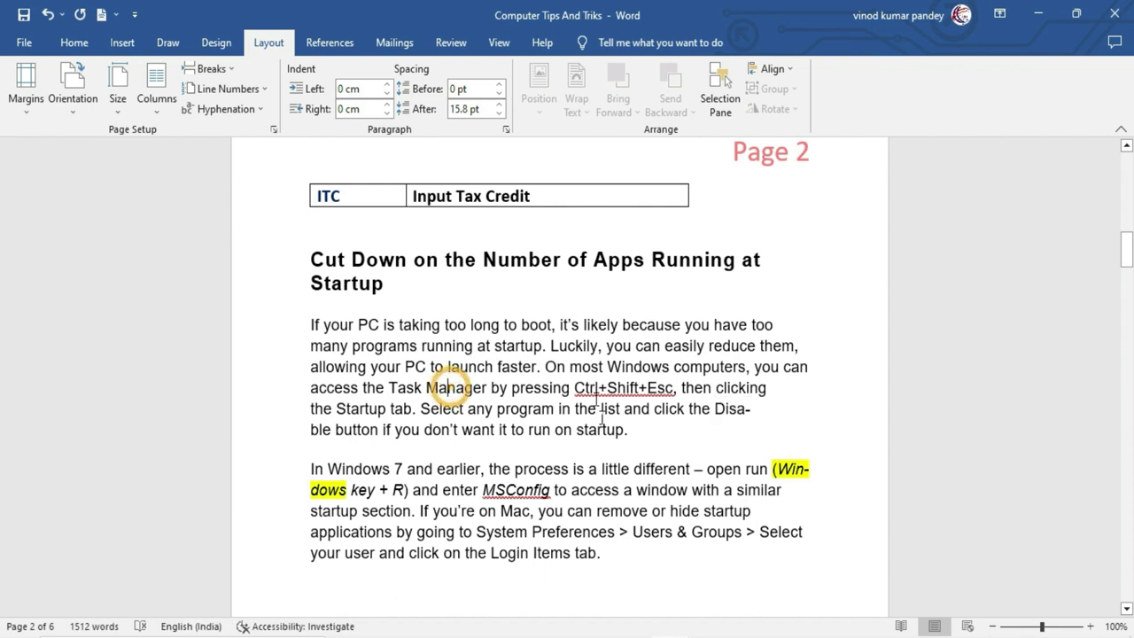
left_click(260, 110)
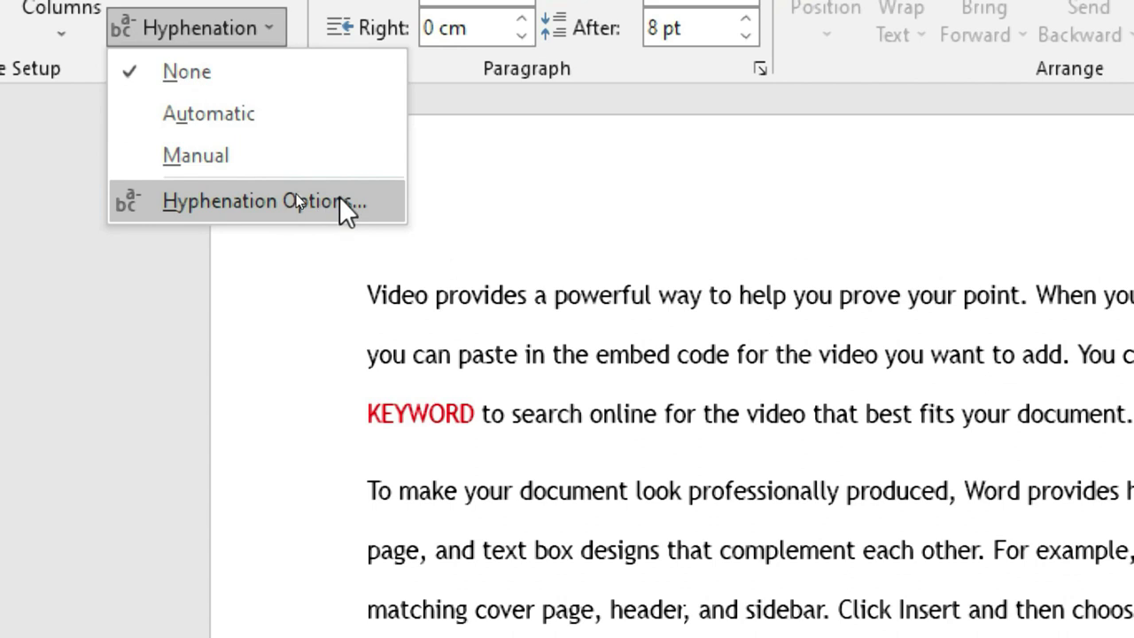
Step: In Hyphenation Options, enable Automatically hyphenate document and disable Hyphenate words in CAPS
left_click(339, 199)
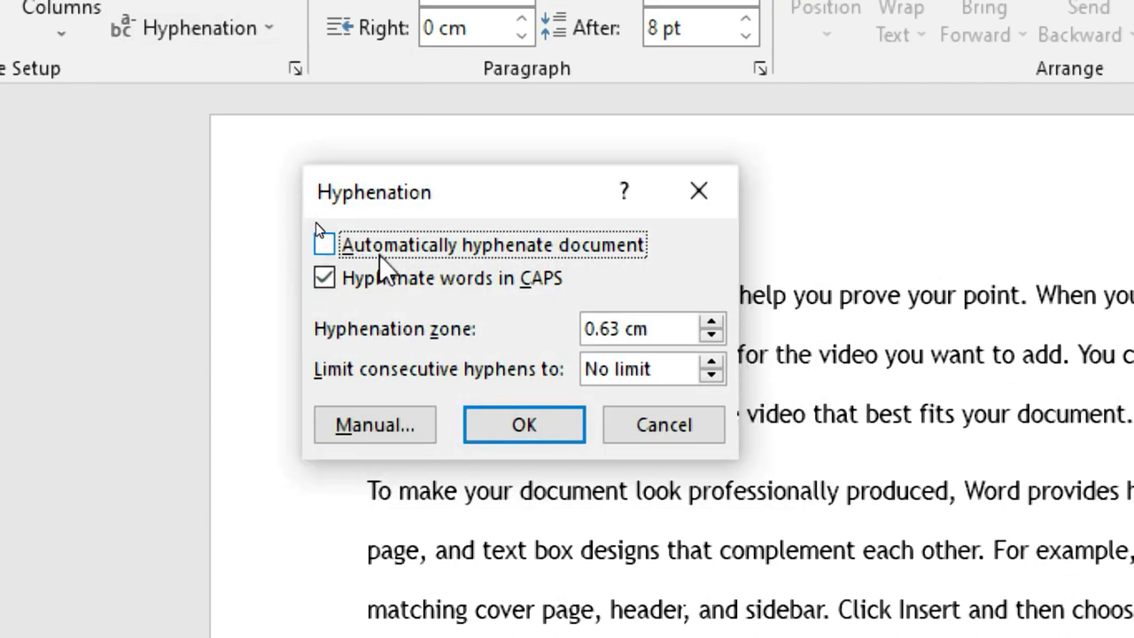
left_click(333, 248)
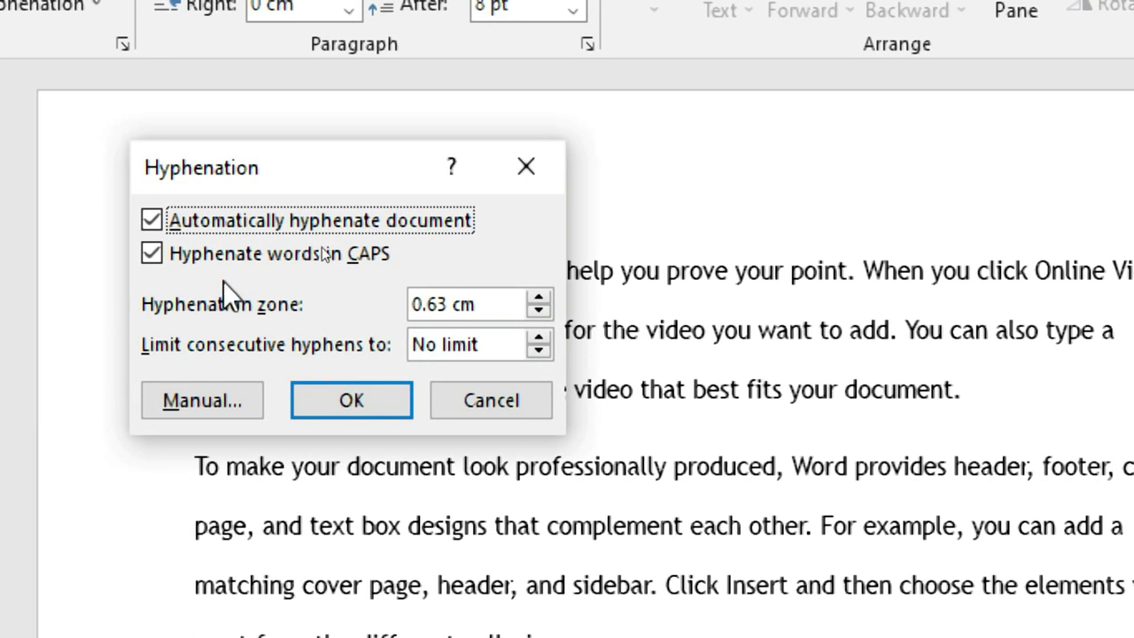
left_click(149, 255)
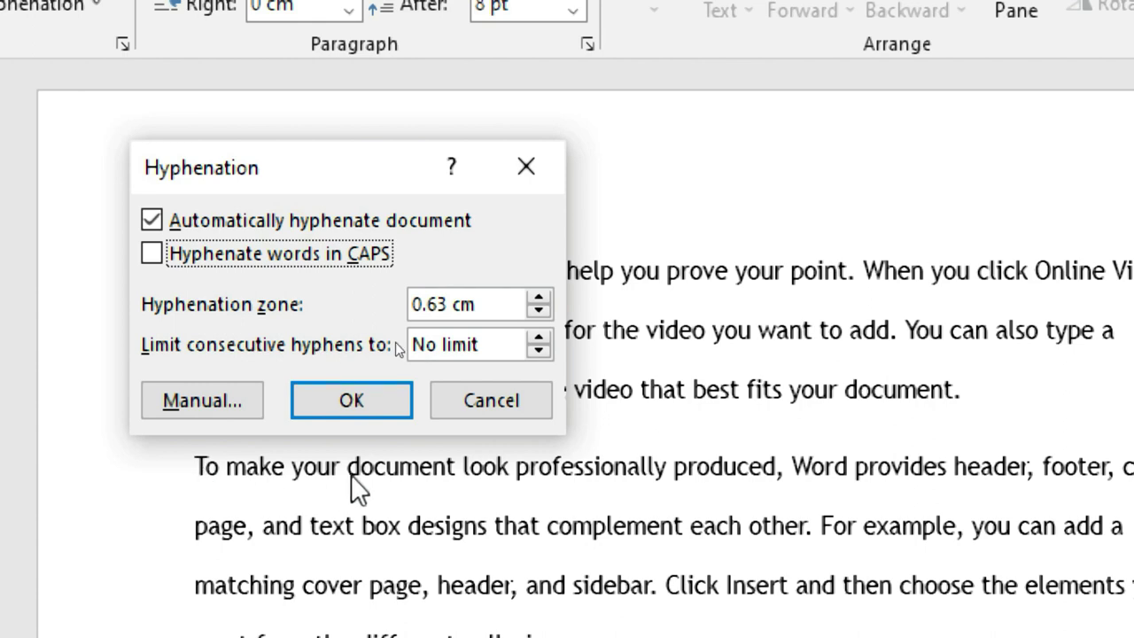
left_click(352, 400)
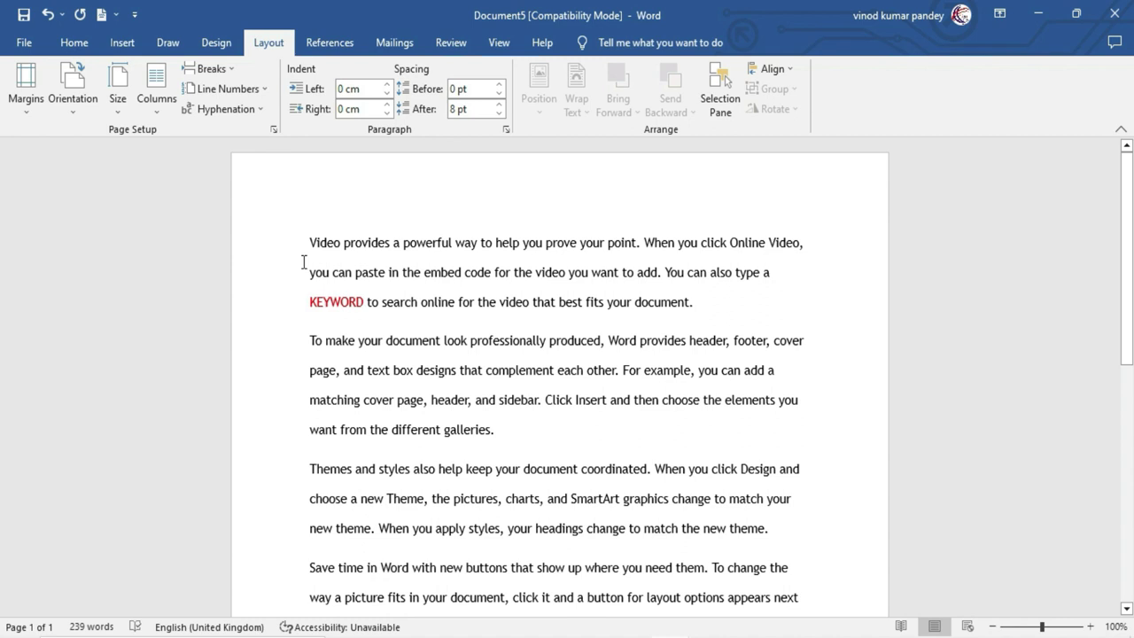
mouse_move(1114, 262)
left_mouse_down()
mouse_move(1114, 390)
mouse_move(1087, 253)
left_mouse_up()
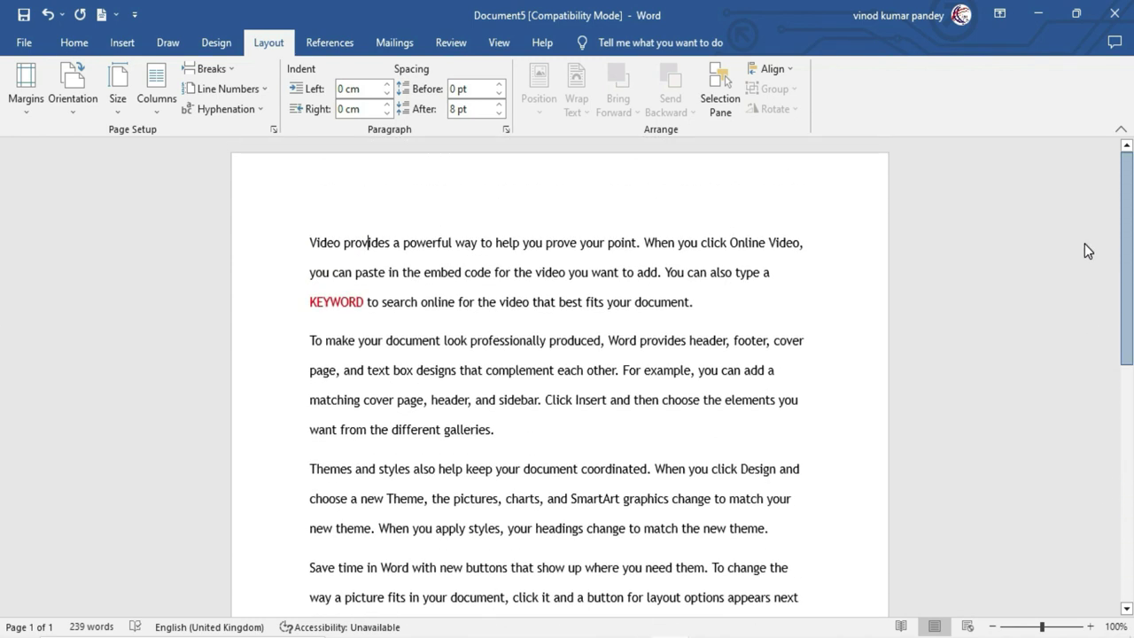
left_click(577, 514)
key("ctrl+a")
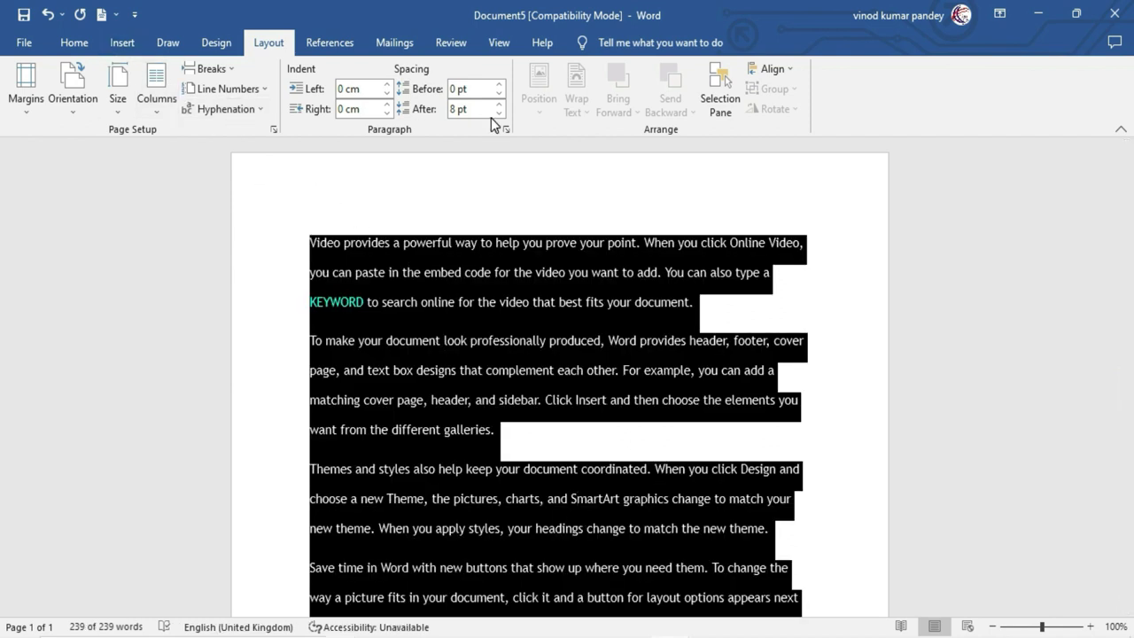
key("ctrl+bracketright")
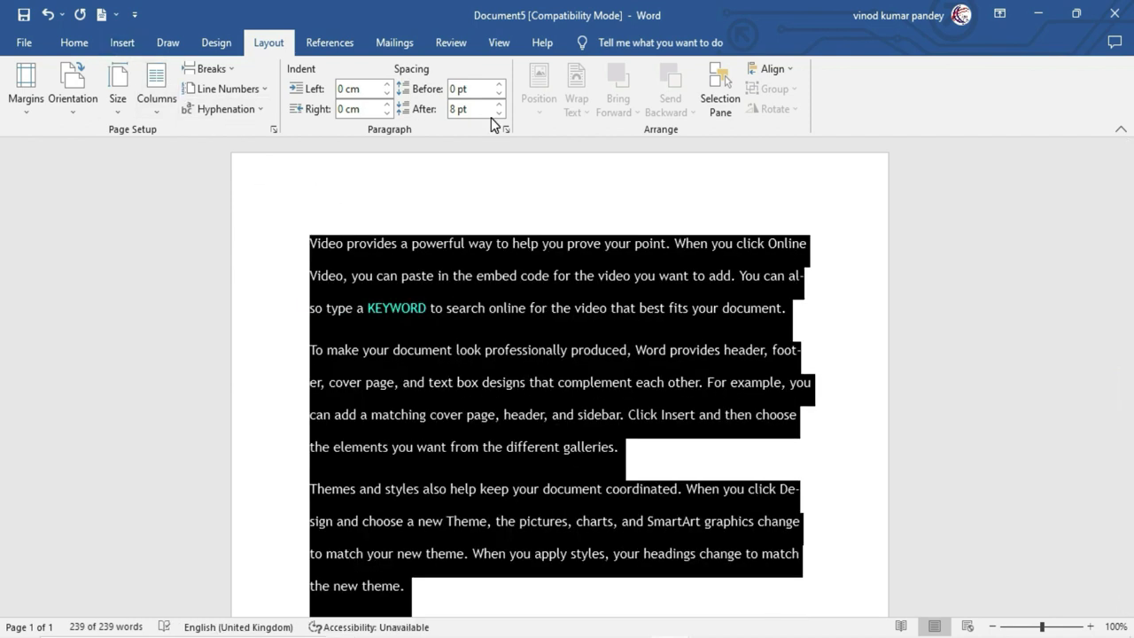
left_click(787, 307)
double_click(790, 280)
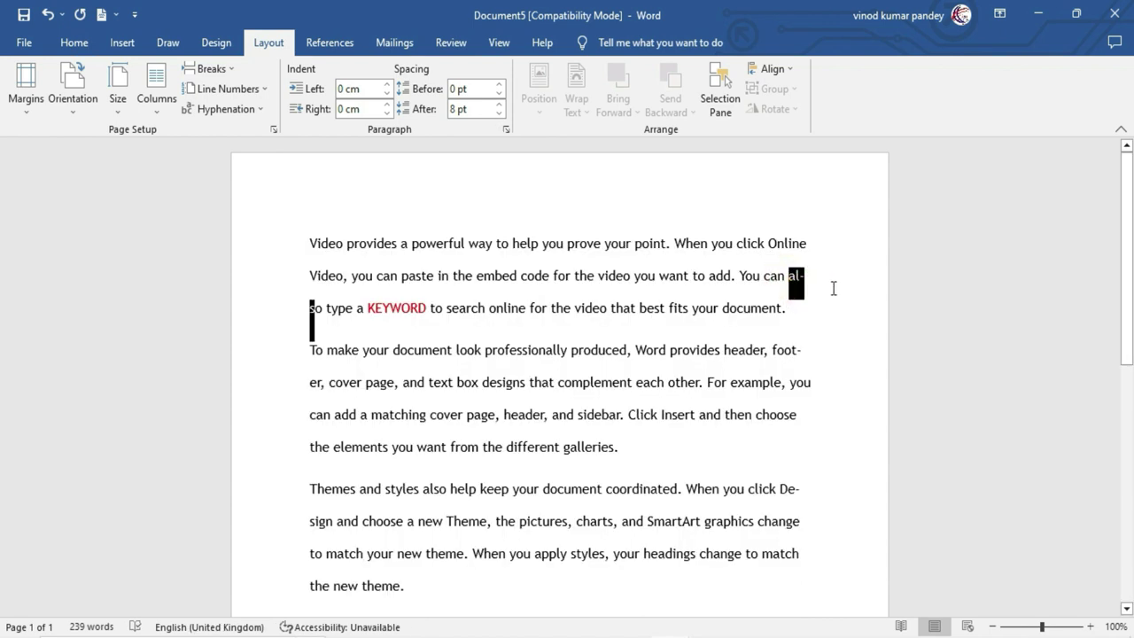
left_click(804, 349)
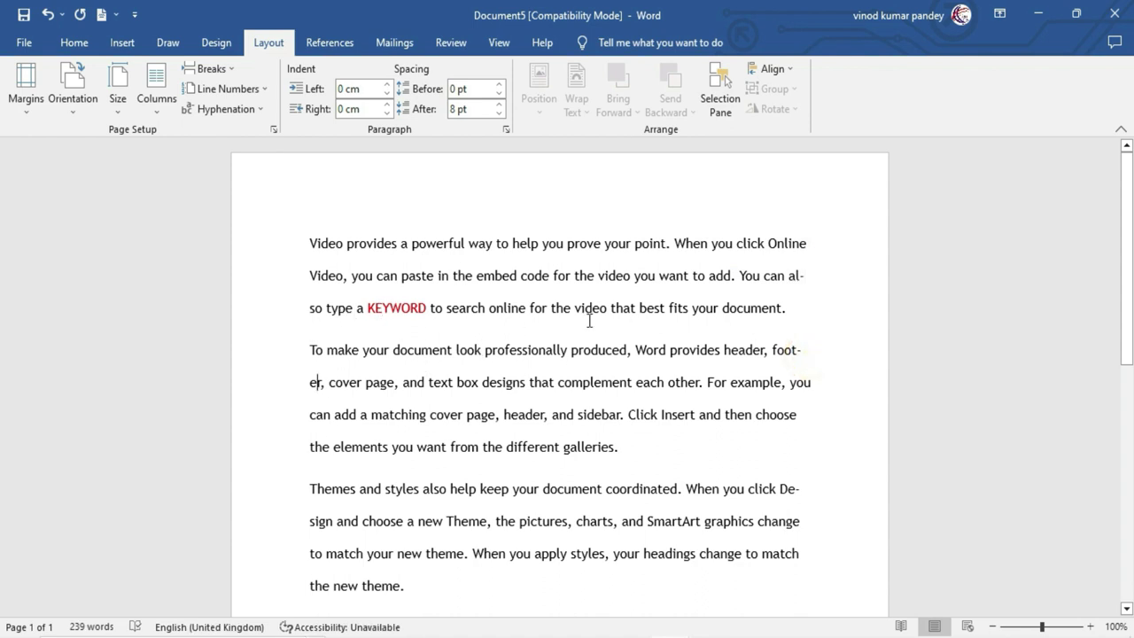
key("ctrl+a")
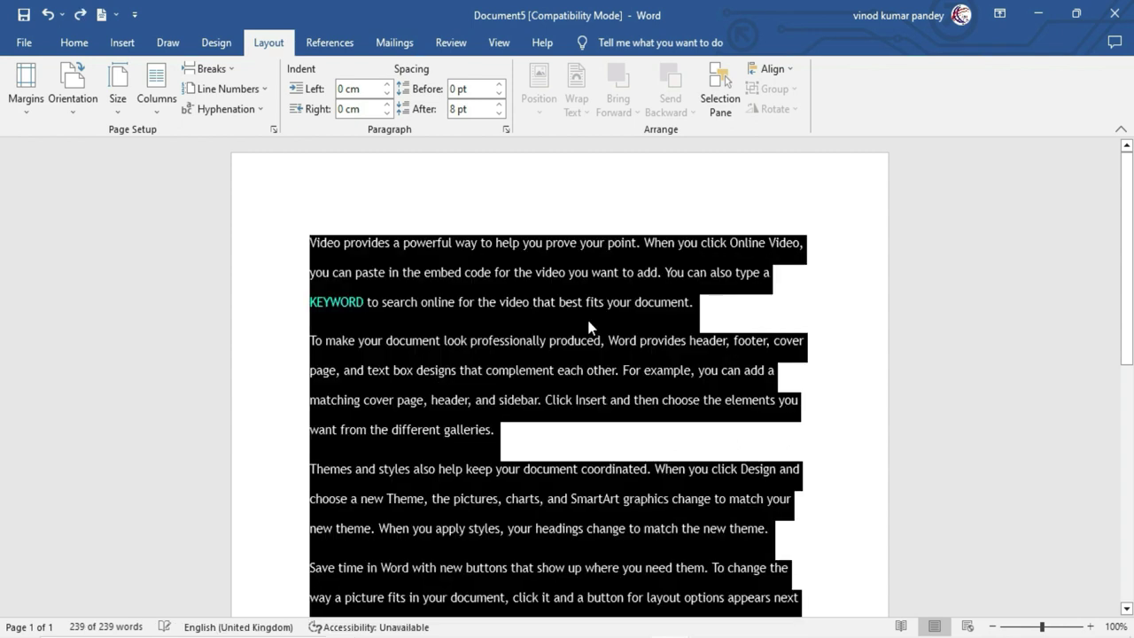
left_click(568, 339)
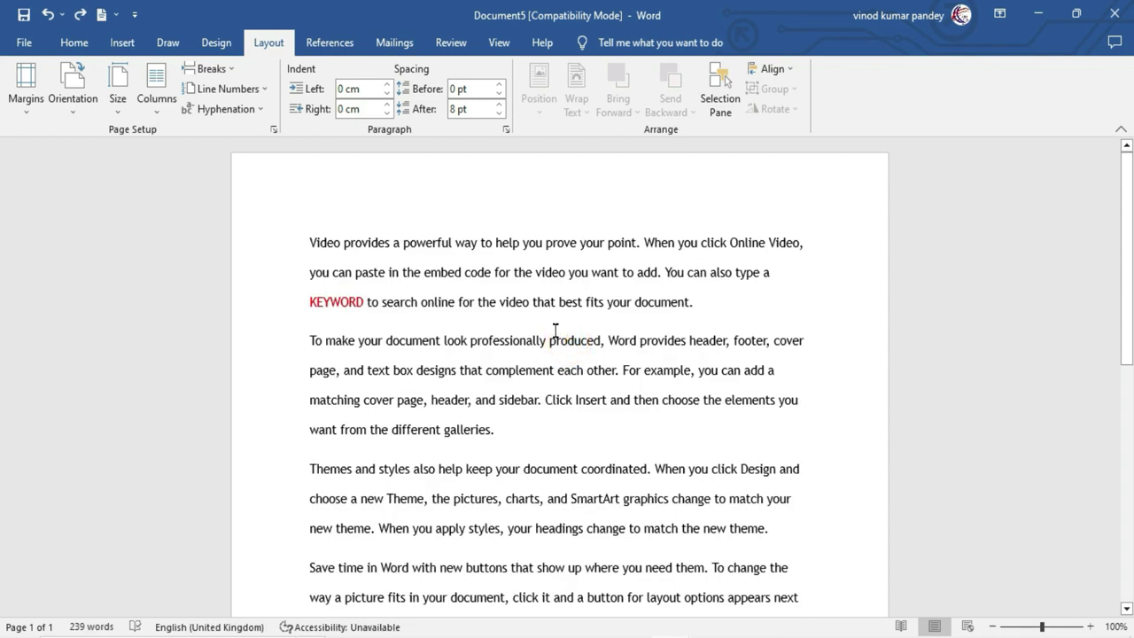
Step: Enable Hyphenate words in CAPS in Hyphenation Options so KEYWORD splits as KEY-
left_click(257, 109)
left_click(257, 192)
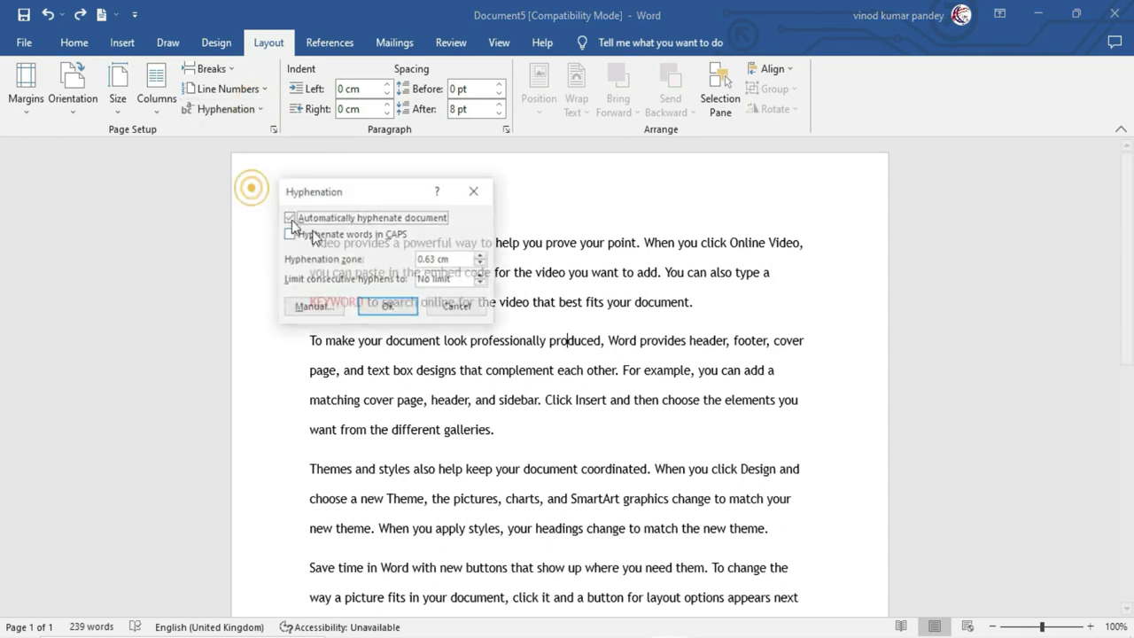
left_click(289, 235)
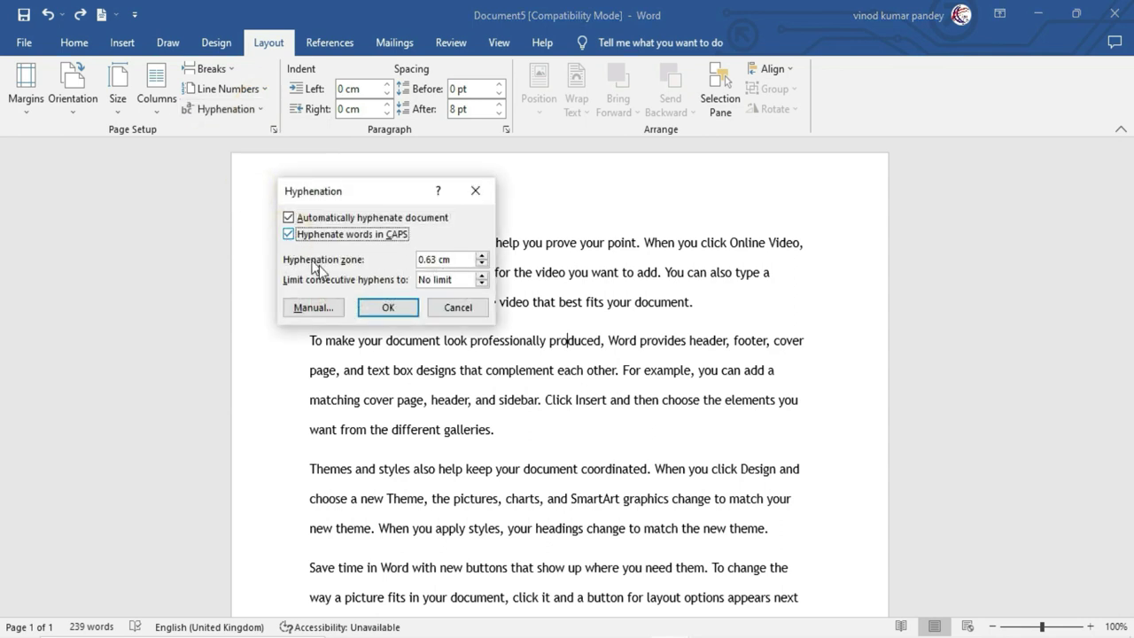
left_click(389, 308)
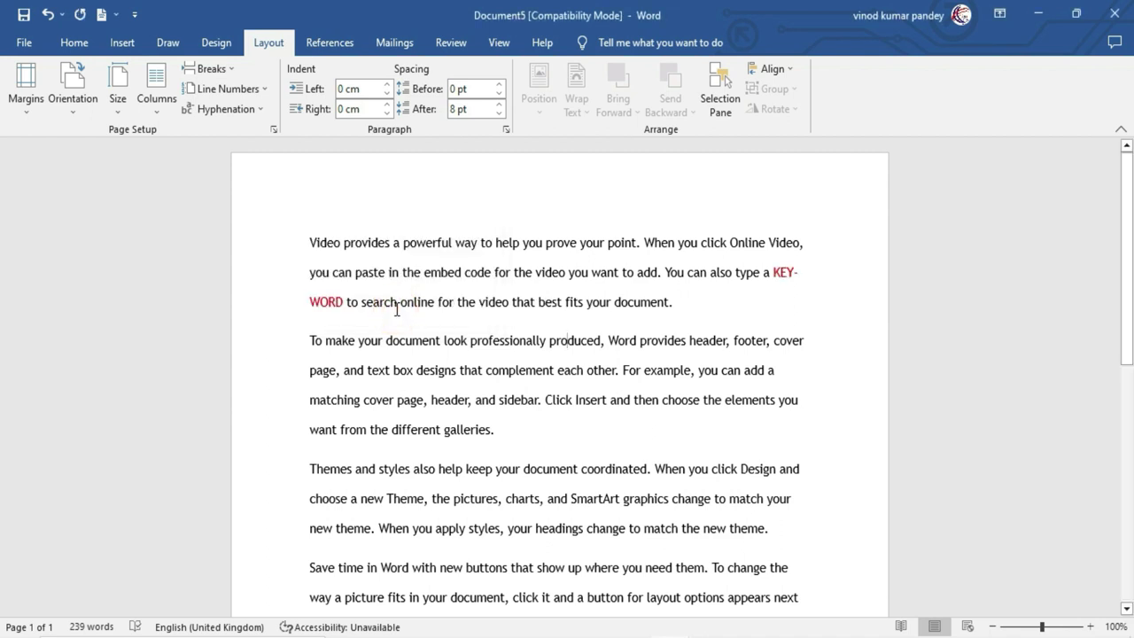
Step: Check the KEY- split, then toggle the CAPS hyphenation option off and back on
double_click(782, 275)
left_click(332, 308)
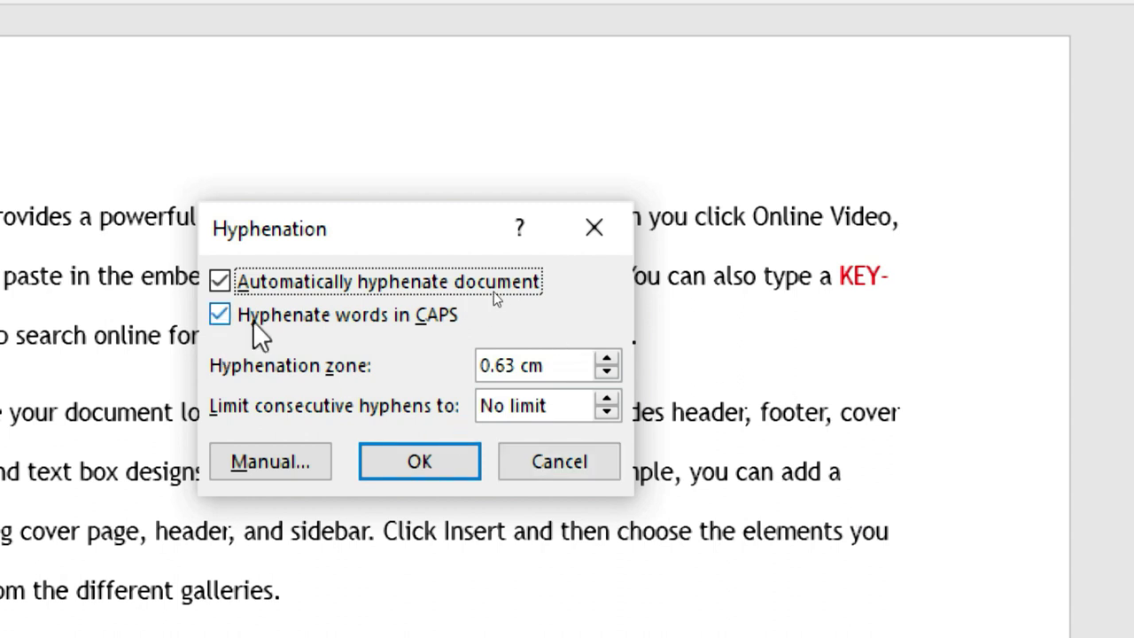
left_click(220, 314)
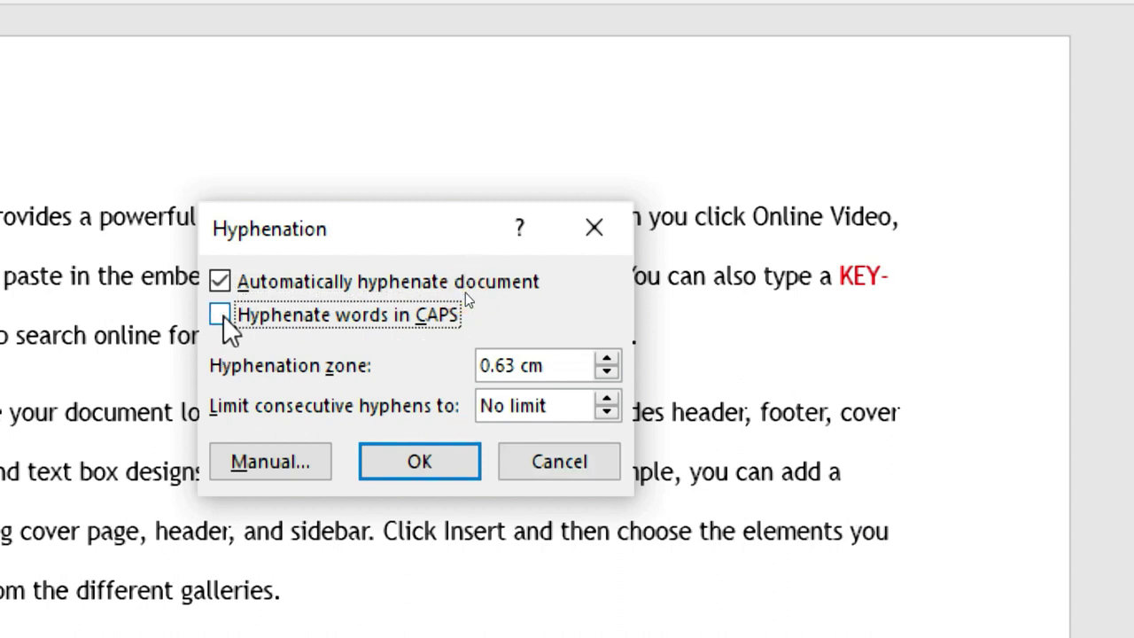
left_click(221, 315)
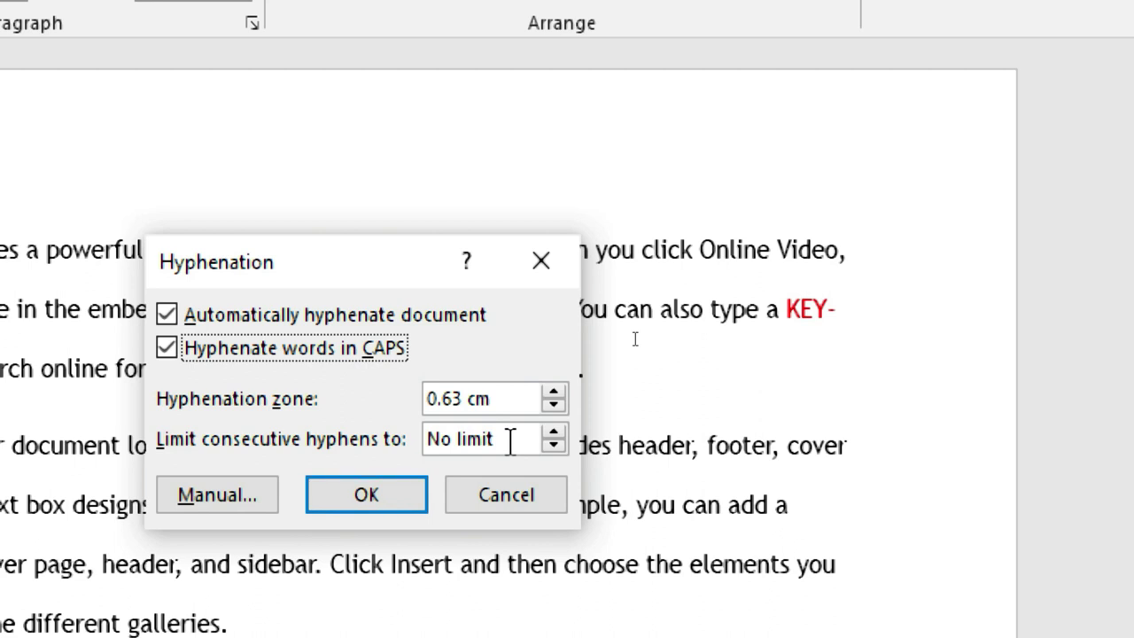
Step: Set the hyphenation zone to 0.25 cm; spin the hyphen limit up to 4, then back to No limit
left_click(554, 406)
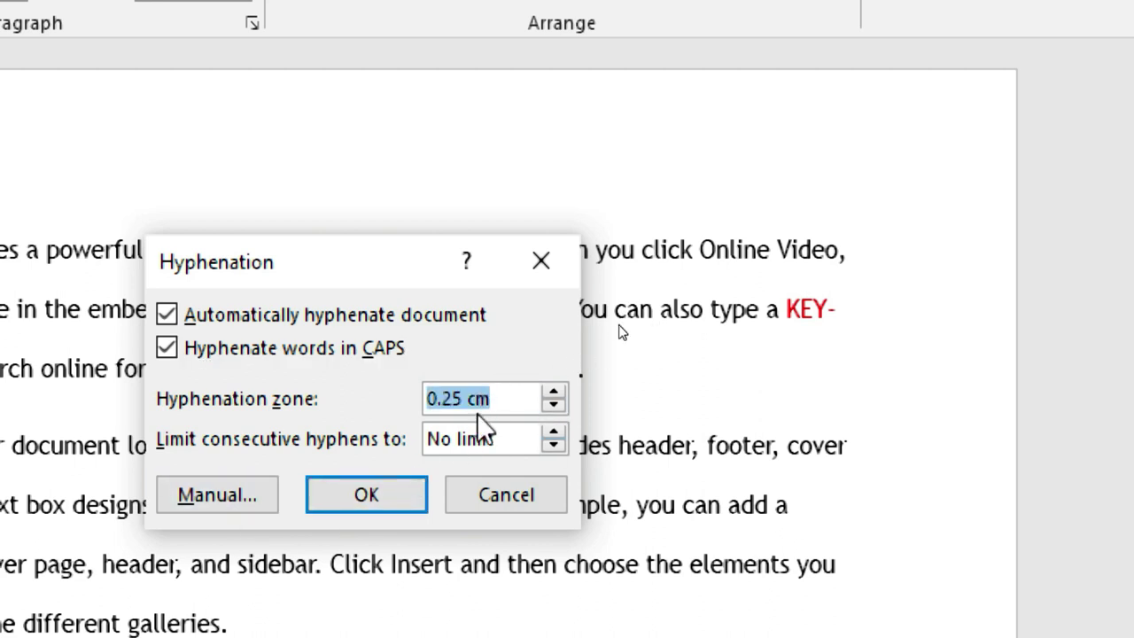
left_click(516, 396)
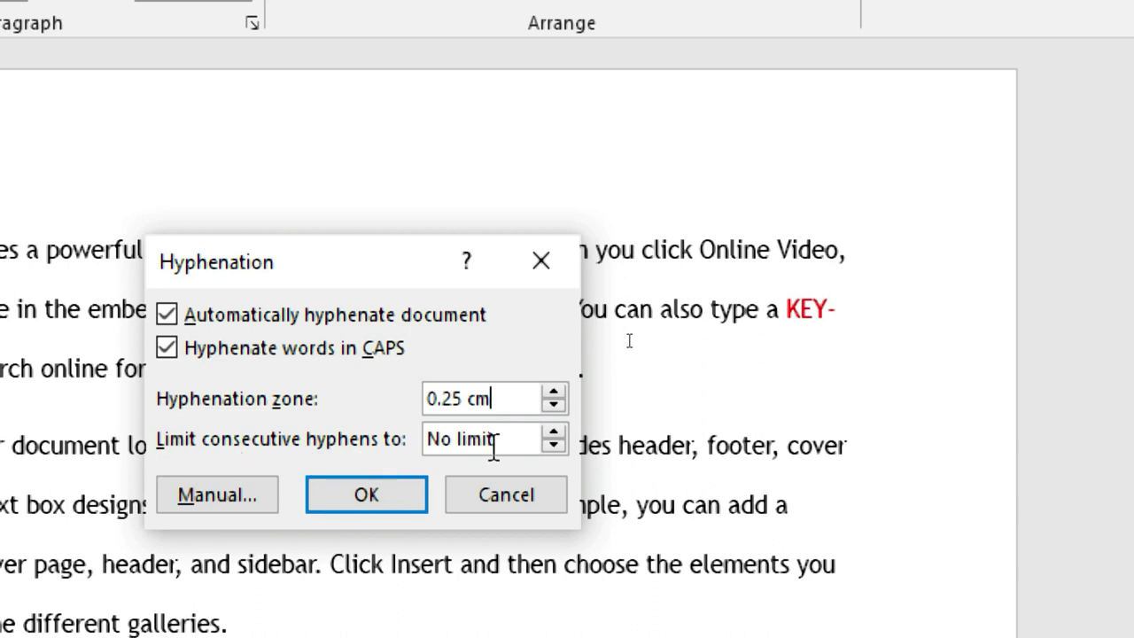
left_click(554, 432)
left_click(554, 432)
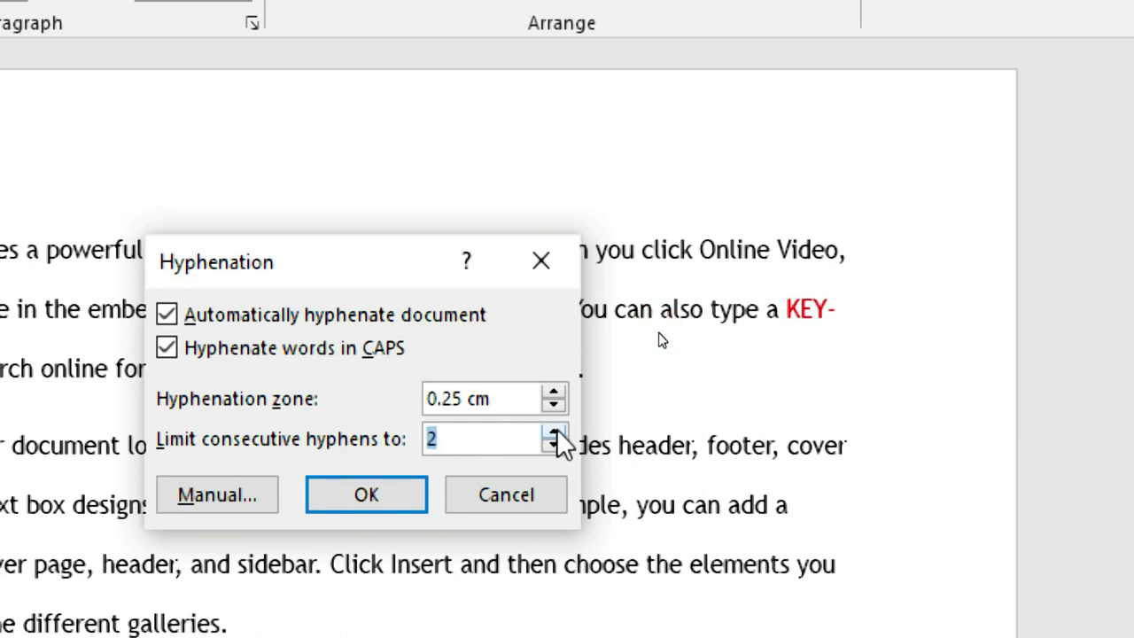
left_click(555, 432)
left_click(554, 432)
left_click(558, 446)
left_click(559, 447)
left_click(560, 447)
left_click(560, 447)
Step: Keep the hyphen limit at No limit and turn off Automatically hyphenate document
left_click(663, 347)
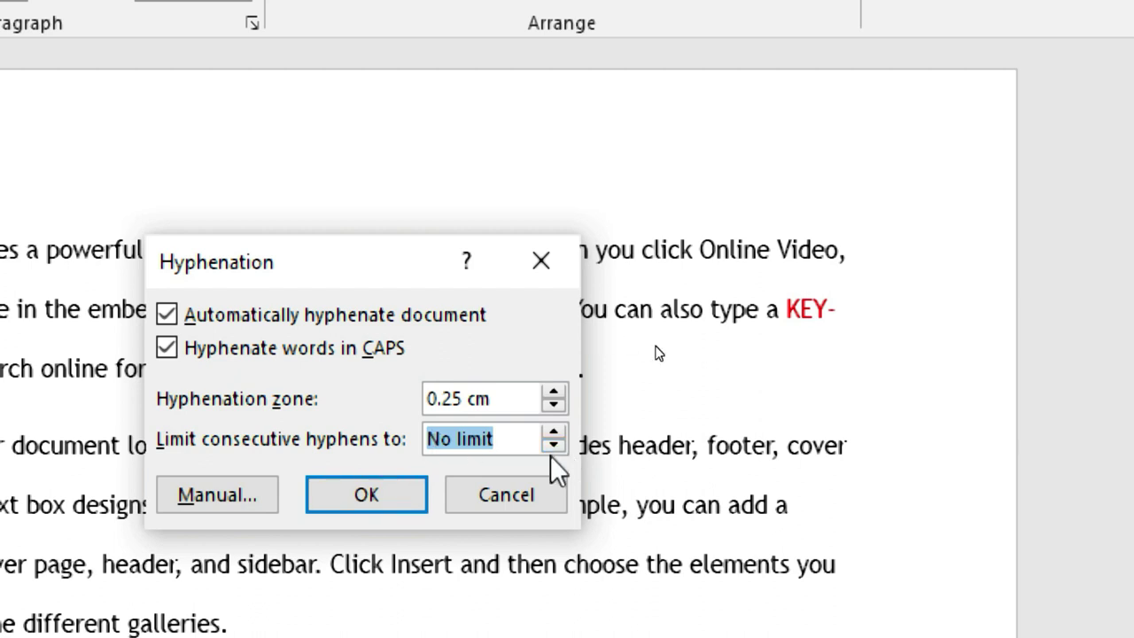
key("End")
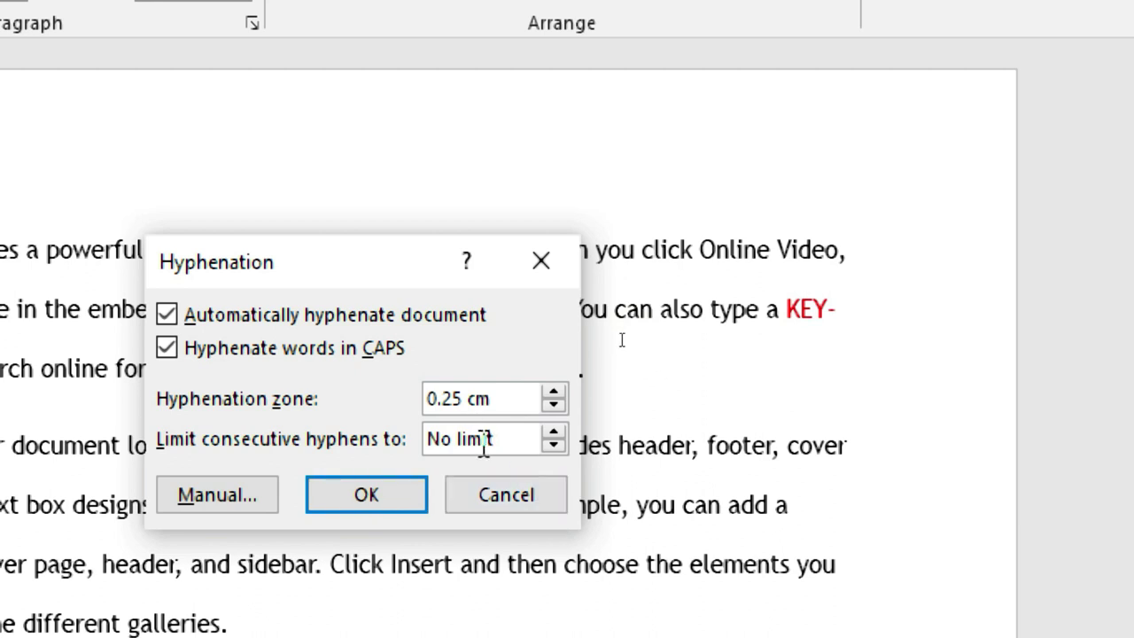
left_click_drag(502, 439, 414, 423)
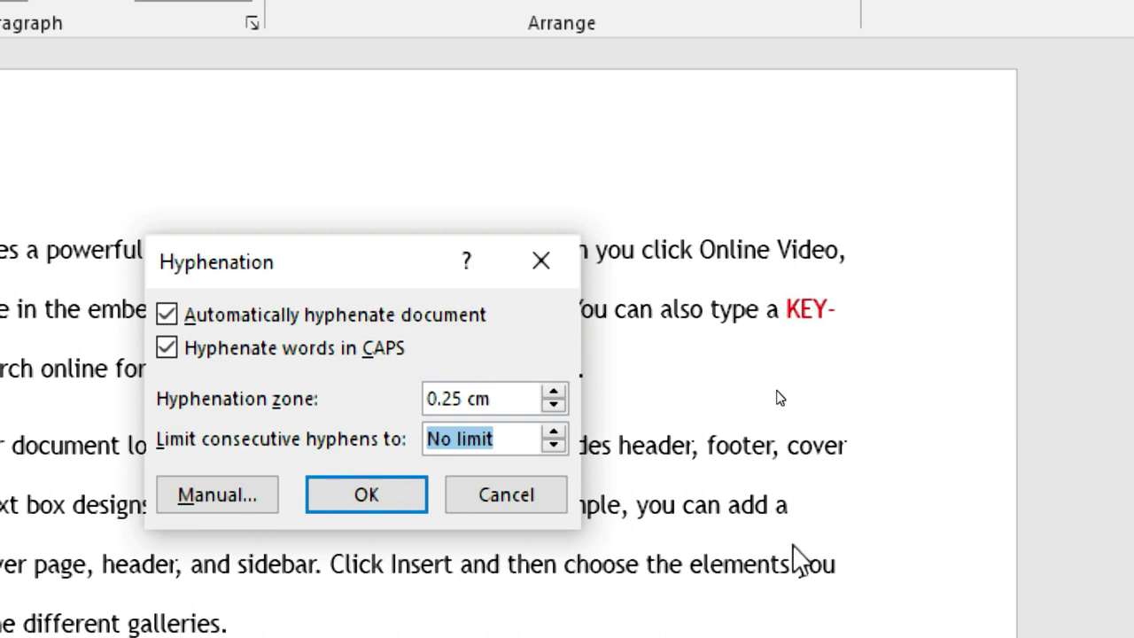
left_click(168, 318)
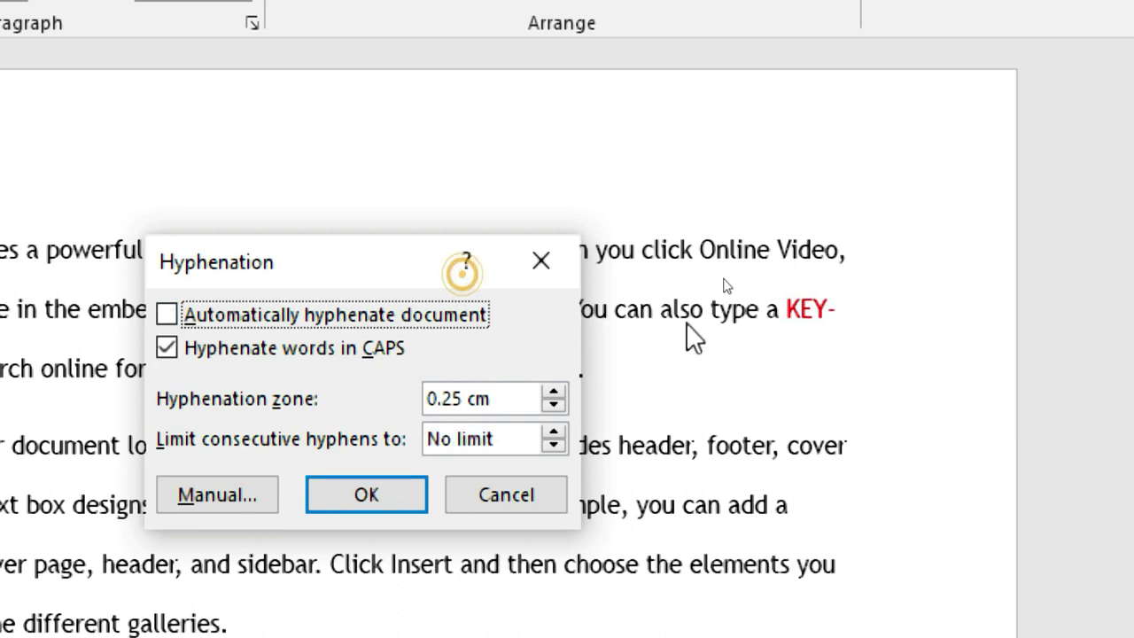
Step: Apply the Hyphenation settings so the red KEYWORD appears whole, unhyphenated
left_click(391, 492)
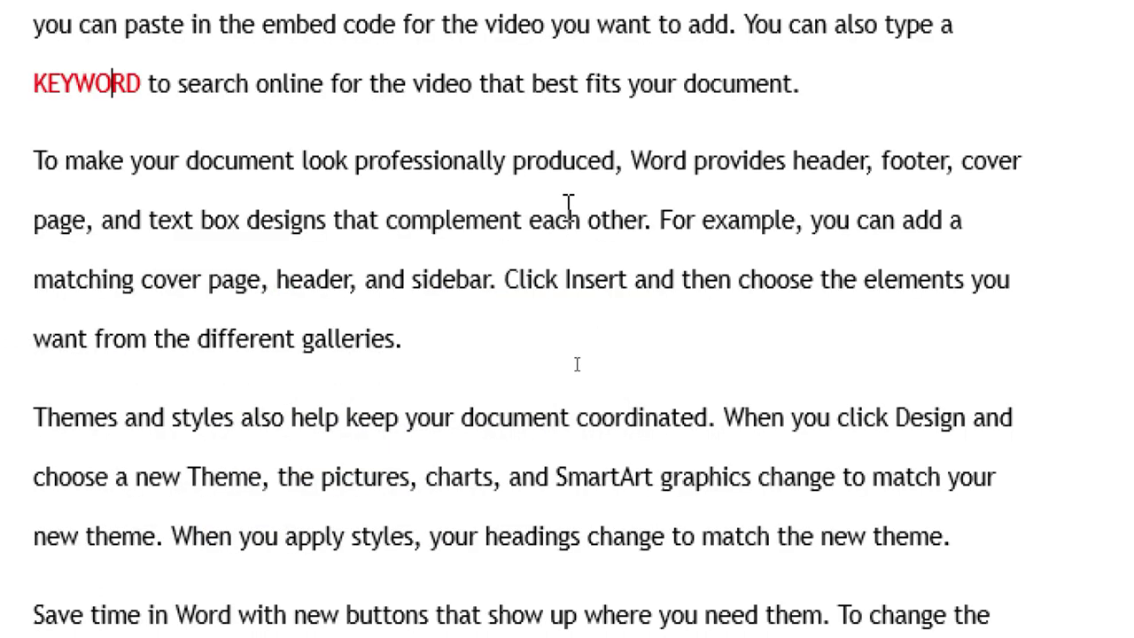